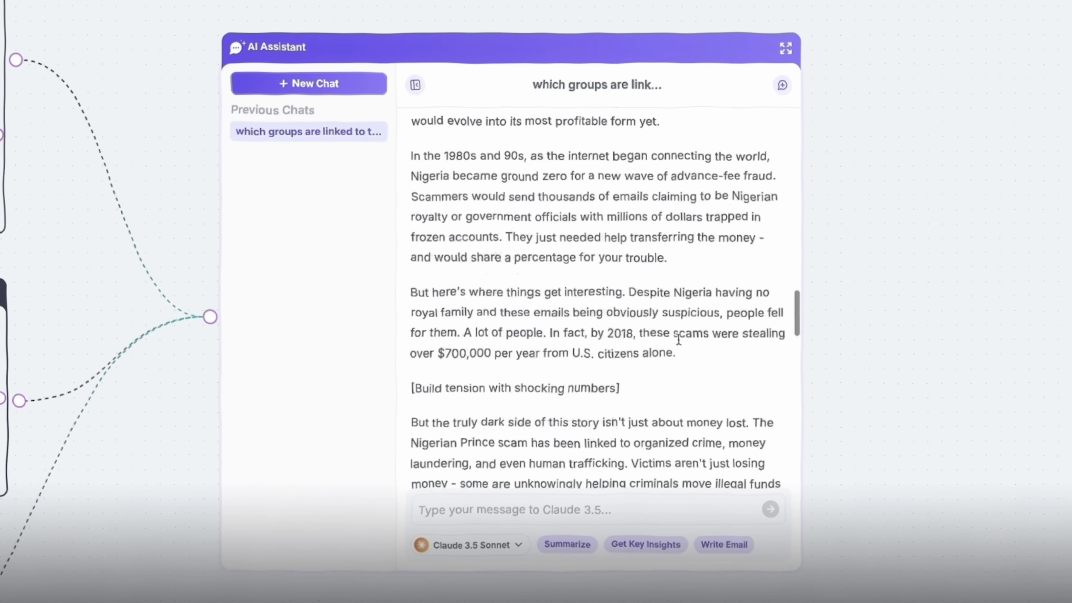
# Scroll the open board down and back up.
pyautogui.scroll(-10, 678, 340)
pyautogui.scroll(2, 678, 340)
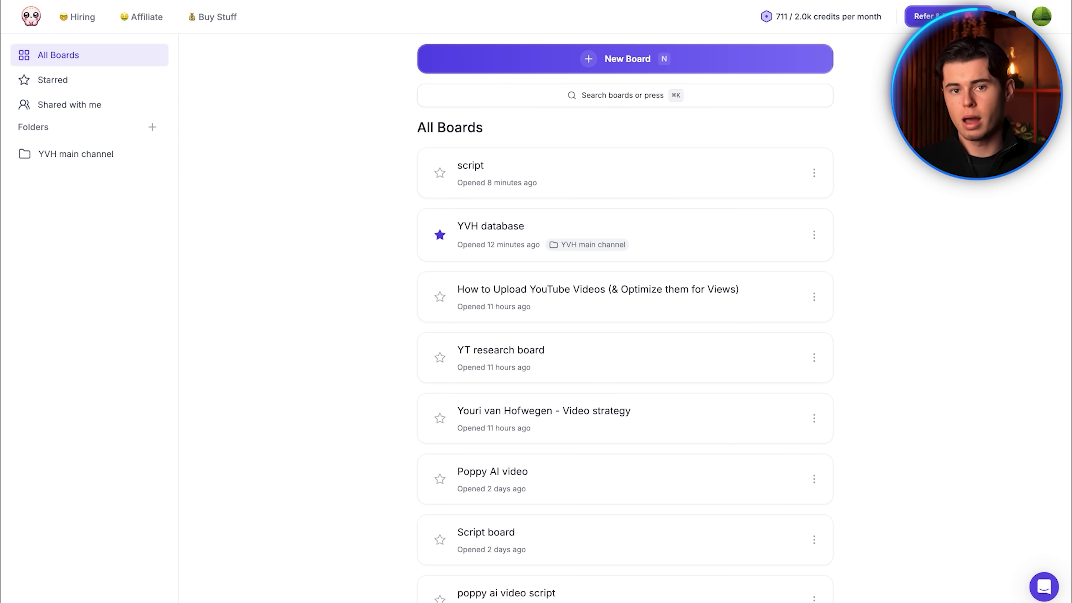
# Create a new blank board from the All Boards dashboard.
pyautogui.click(590, 60)
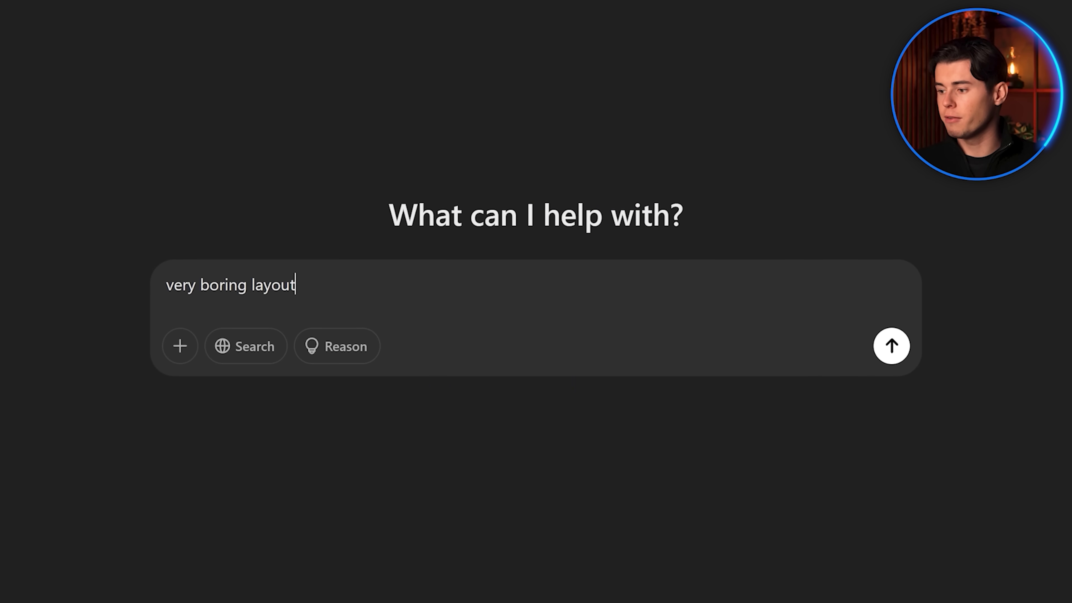
pyautogui.press('Return')
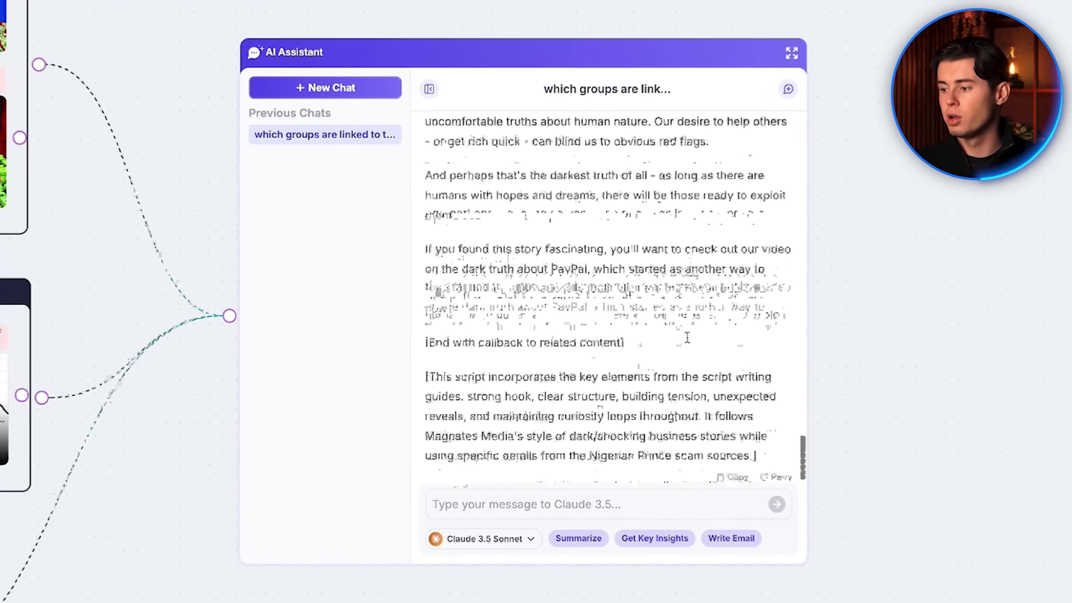
pyautogui.scroll(3, 703, 337)
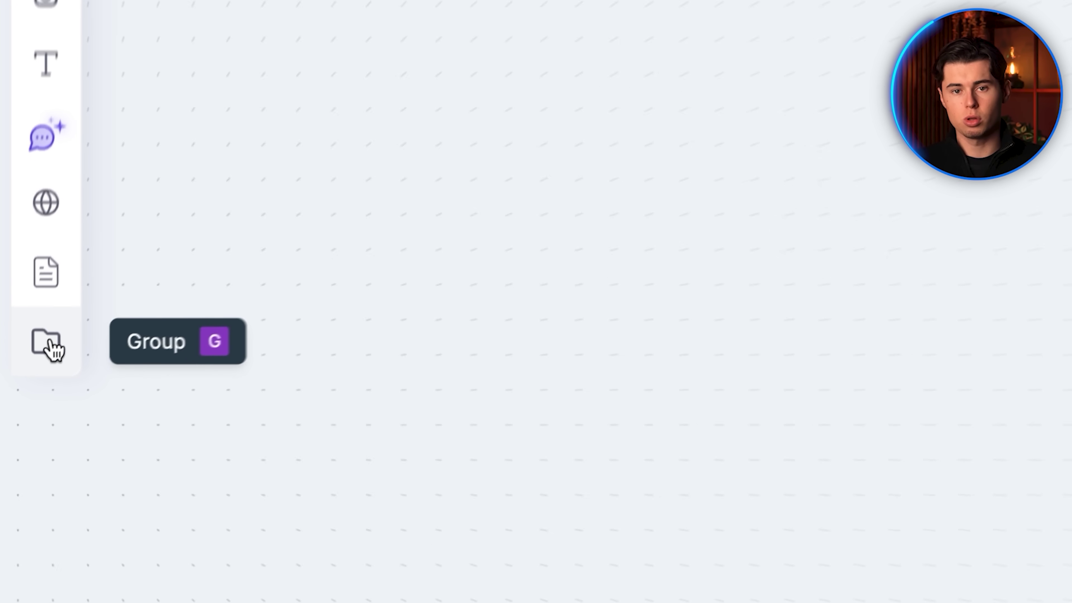
# Add an empty Group 1 to the board and move it up and to the left.
pyautogui.click(48, 343)
pyautogui.moveTo(576, 281); pyautogui.dragTo(277, 143)
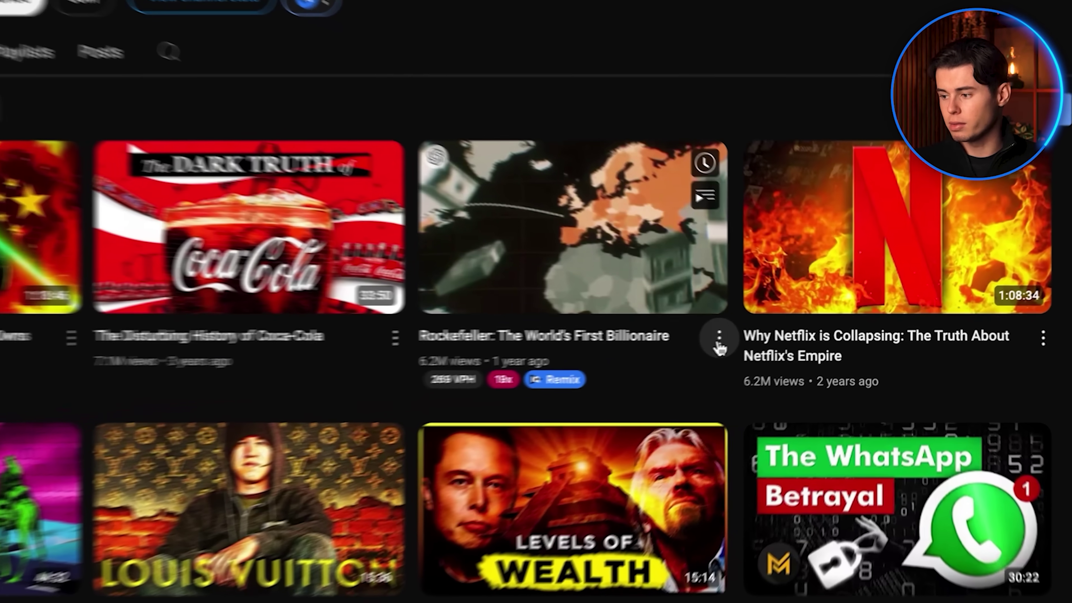
# Copy the share link of the Rockefeller: The World's First Billionaire video.
pyautogui.click(766, 334)
pyautogui.click(713, 572)
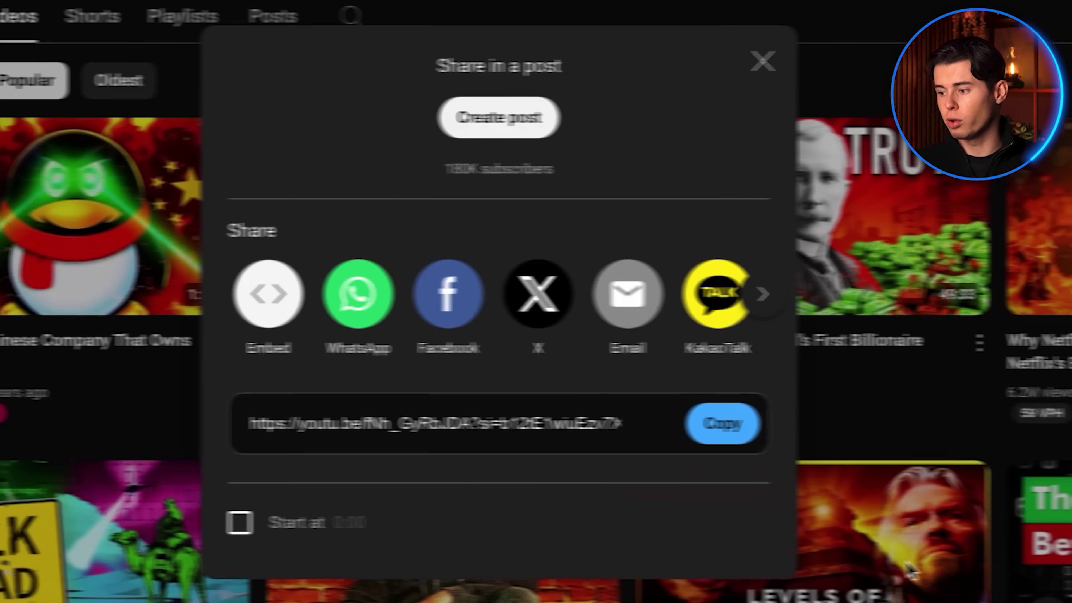
pyautogui.click(771, 428)
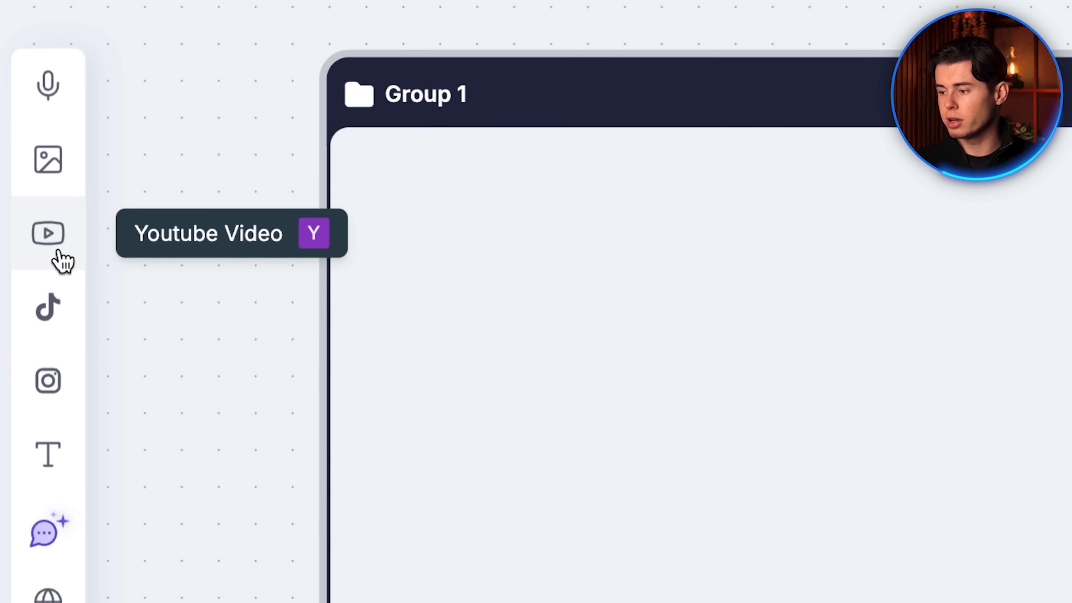
# Add the Rockefeller video from its pasted YouTube link and drop it into Group 1.
pyautogui.click(59, 253)
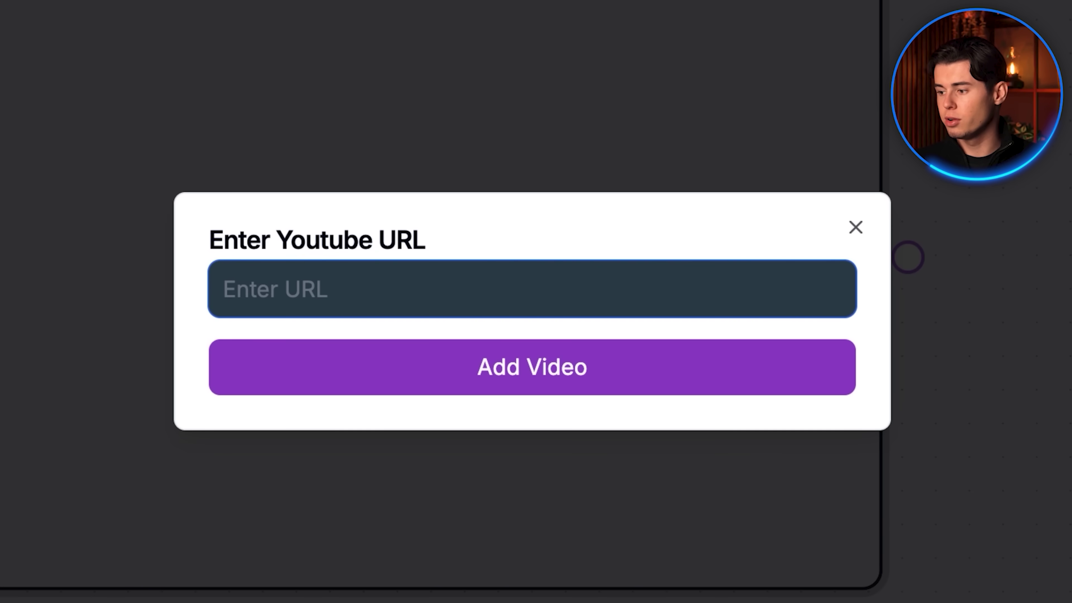
pyautogui.click(372, 358)
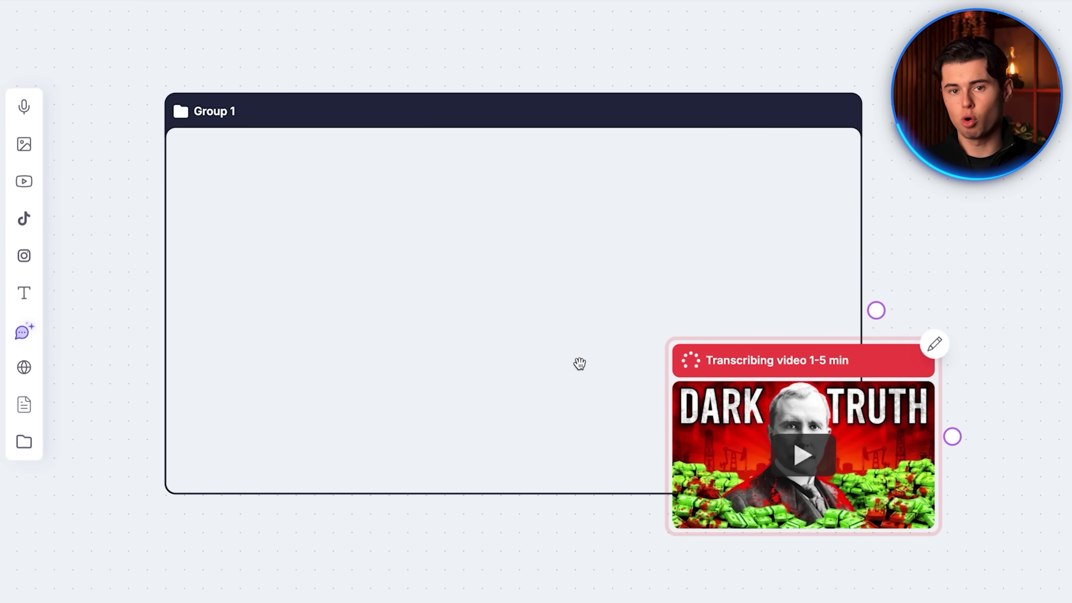
pyautogui.moveTo(884, 364); pyautogui.dragTo(788, 310)
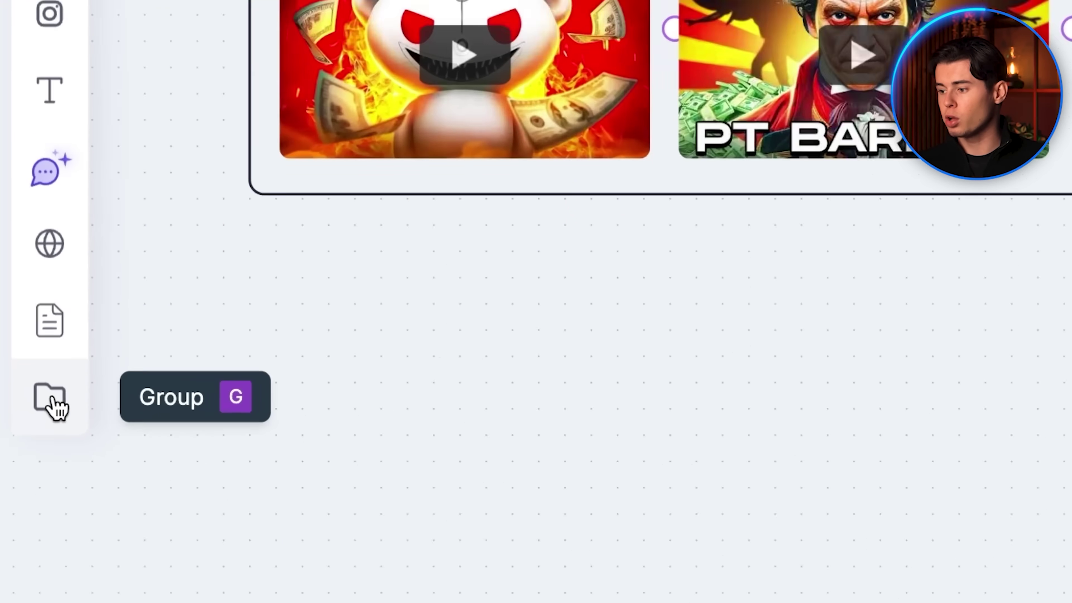
# Create Group 2 below the Magnates Media Style group and enlarge it to fit videos.
pyautogui.click(21, 389)
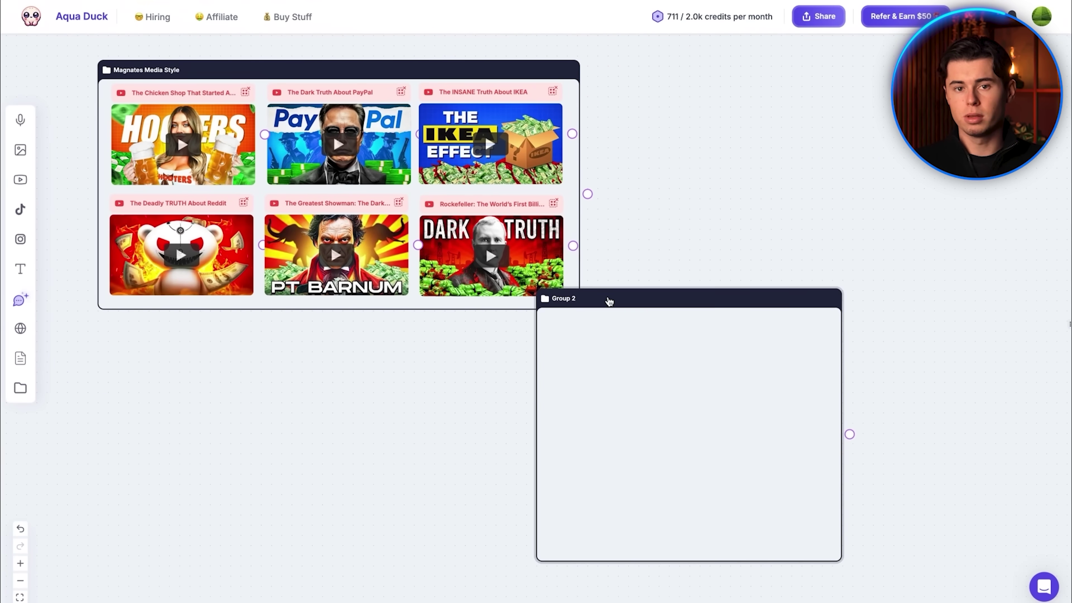
pyautogui.moveTo(609, 300); pyautogui.dragTo(170, 342)
pyautogui.moveTo(401, 544); pyautogui.dragTo(422, 589)
pyautogui.scroll(5, 113, 350)
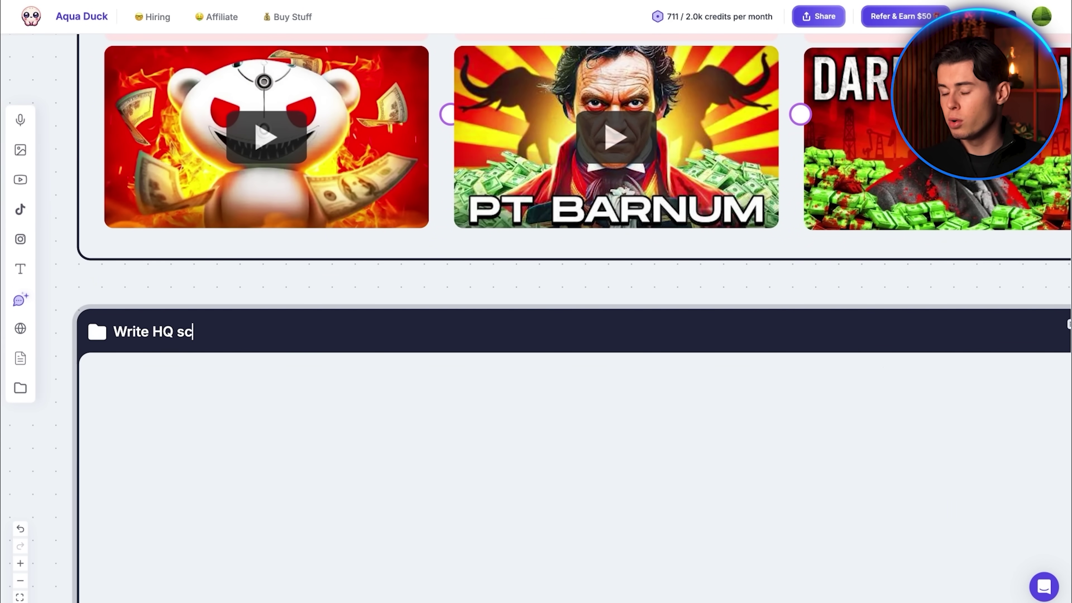
pyautogui.scroll(-5, 129, 338)
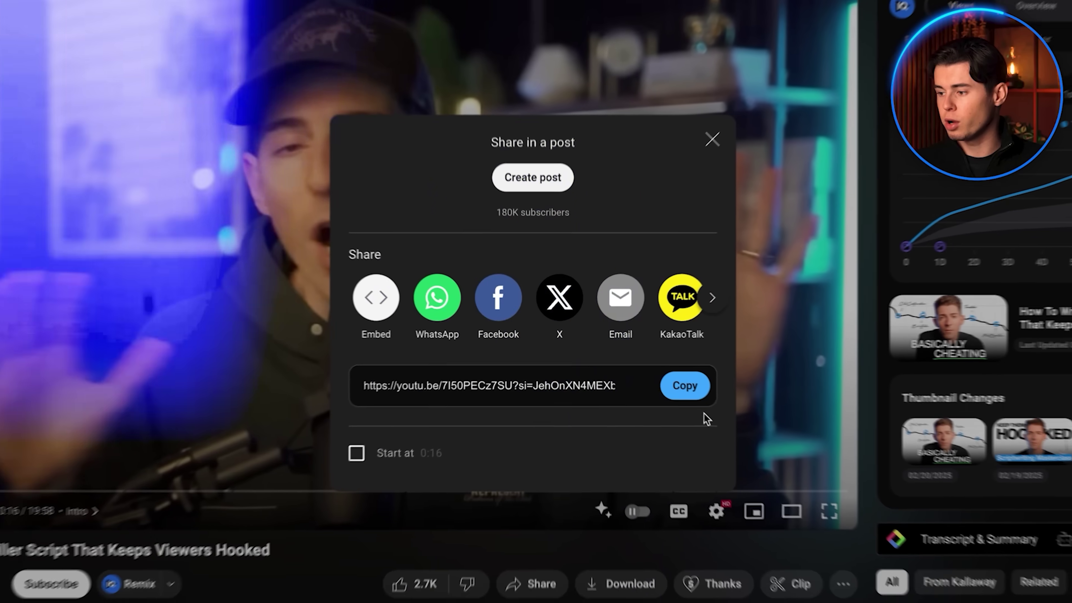
# Add a scriptwriting video into Write HQ scripts and connect the group to the AI Assistant.
pyautogui.click(686, 384)
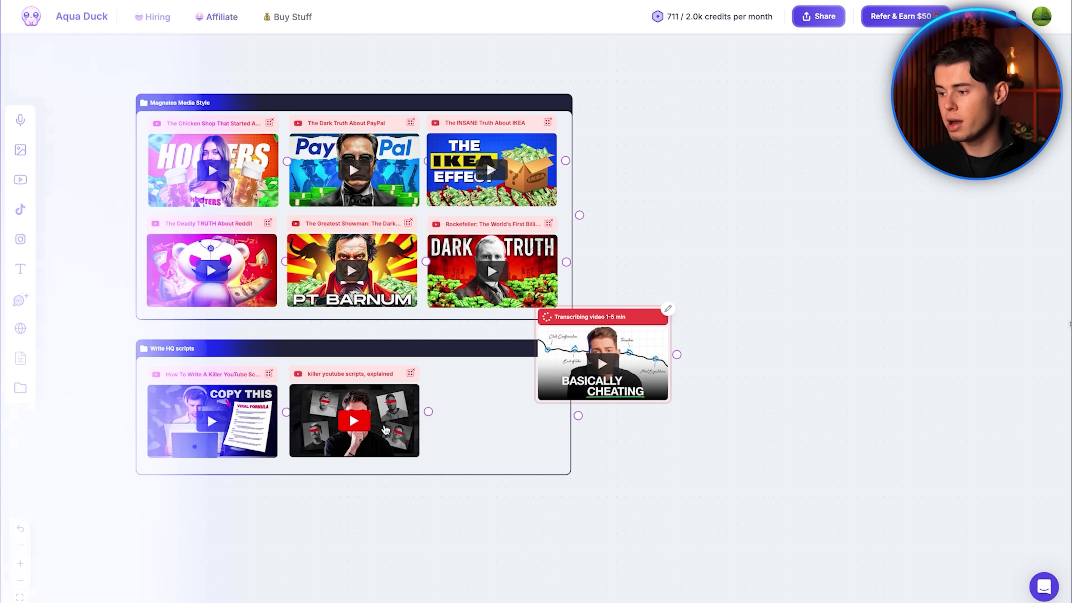
pyautogui.moveTo(576, 325); pyautogui.dragTo(466, 384)
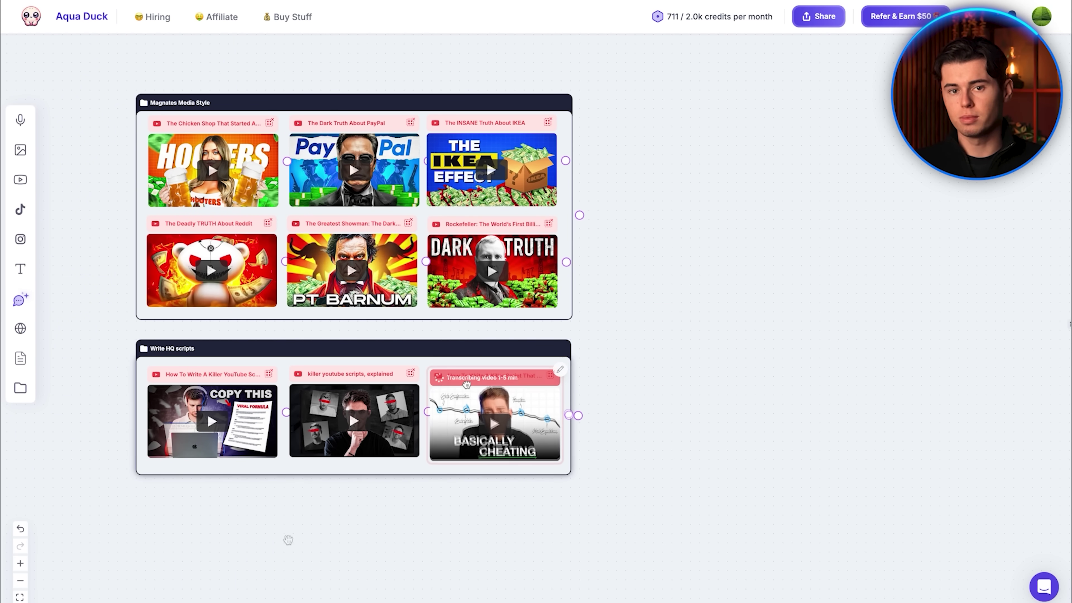
pyautogui.scroll(3, 288, 536)
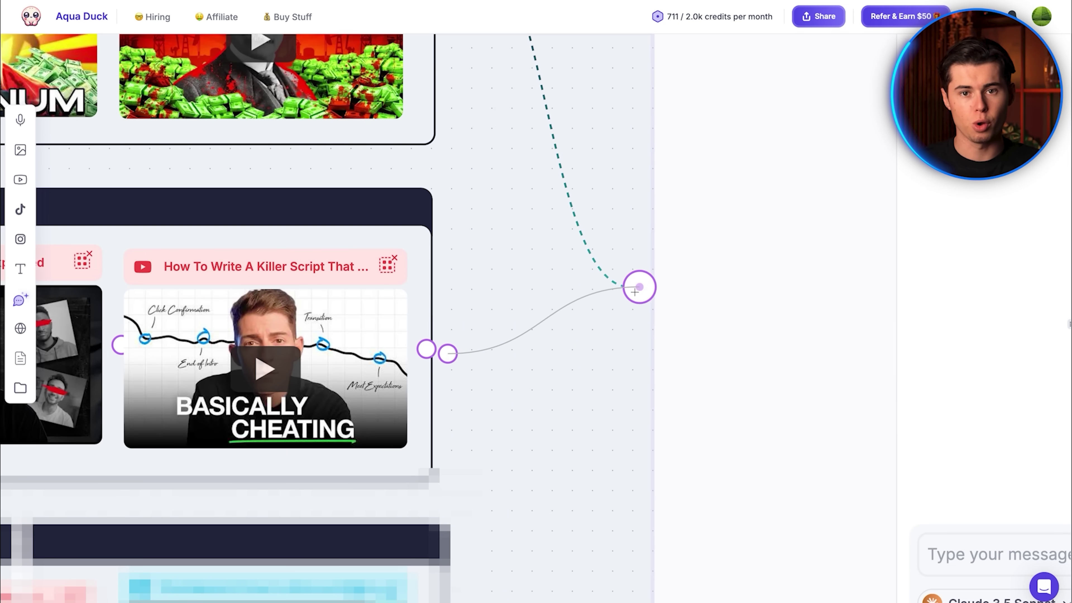
pyautogui.moveTo(635, 291); pyautogui.dragTo(638, 287)
pyautogui.scroll(-5, 637, 290)
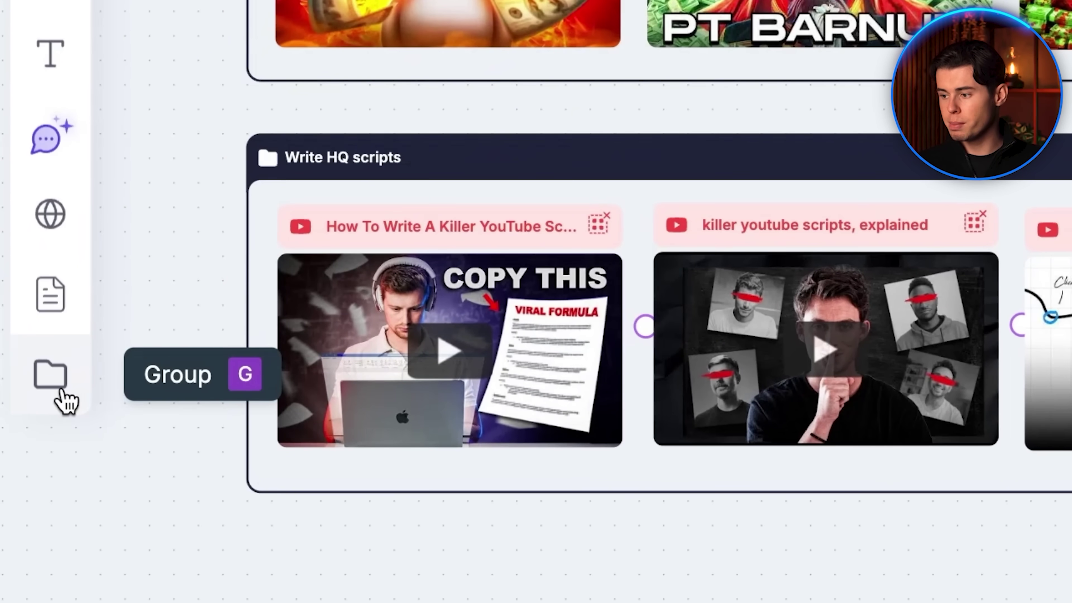
# Create a third empty group, Group 3, beside the Write HQ scripts group.
pyautogui.click(21, 388)
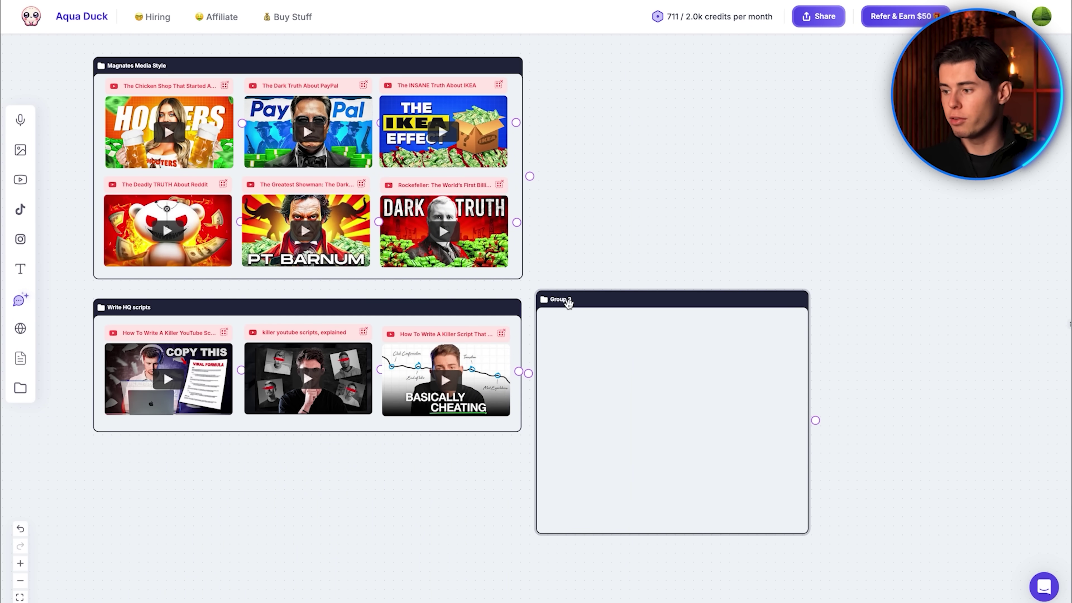
# Position the Nigerian Prince Scam group below the Write HQ scripts group.
pyautogui.scroll(5, 569, 303)
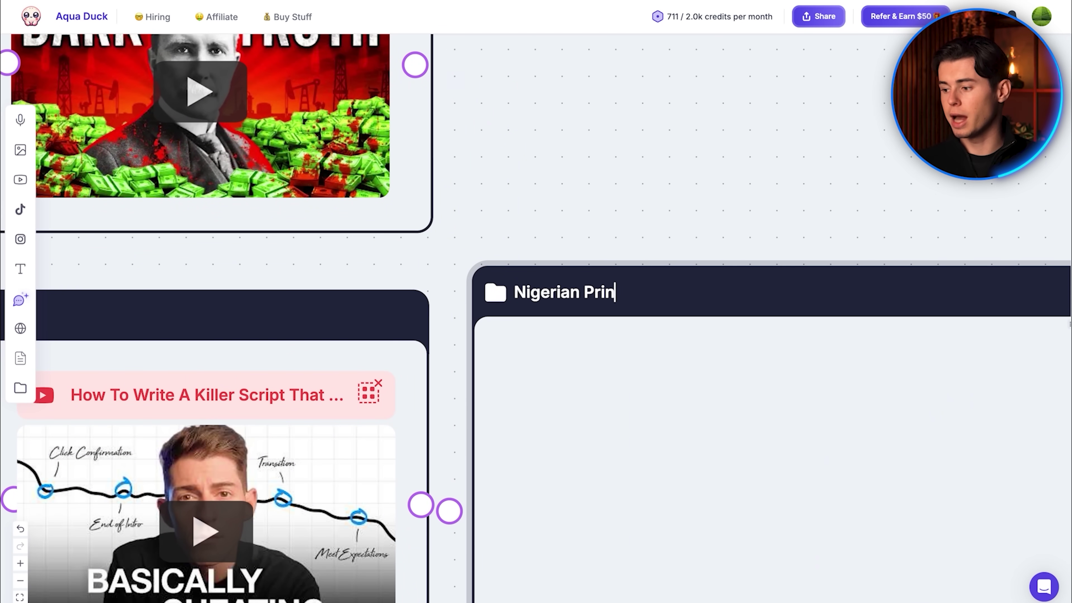
pyautogui.scroll(-5, 582, 298)
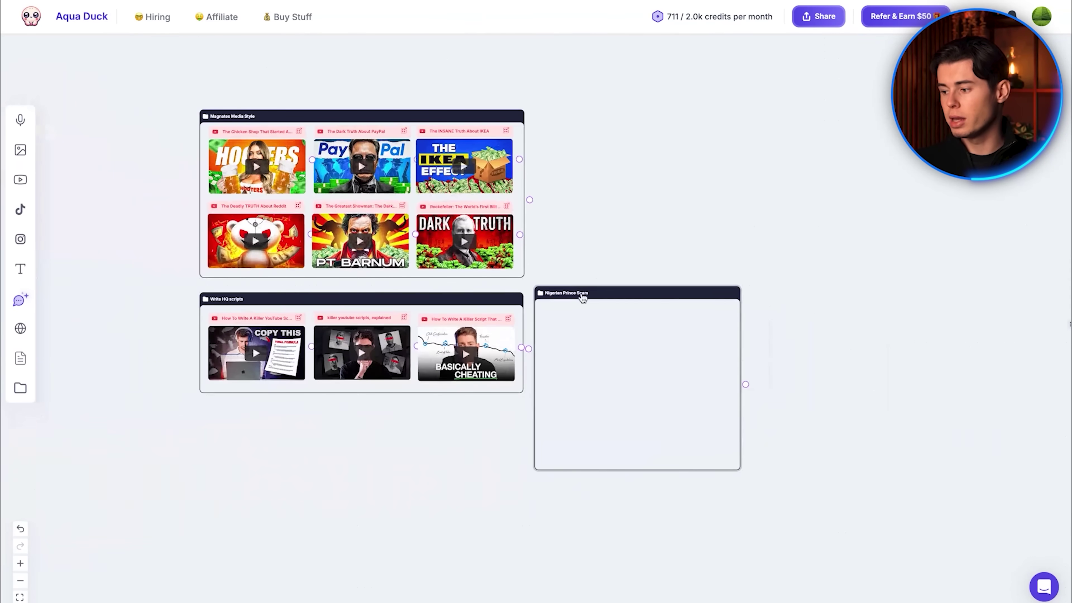
pyautogui.moveTo(655, 303); pyautogui.dragTo(320, 422)
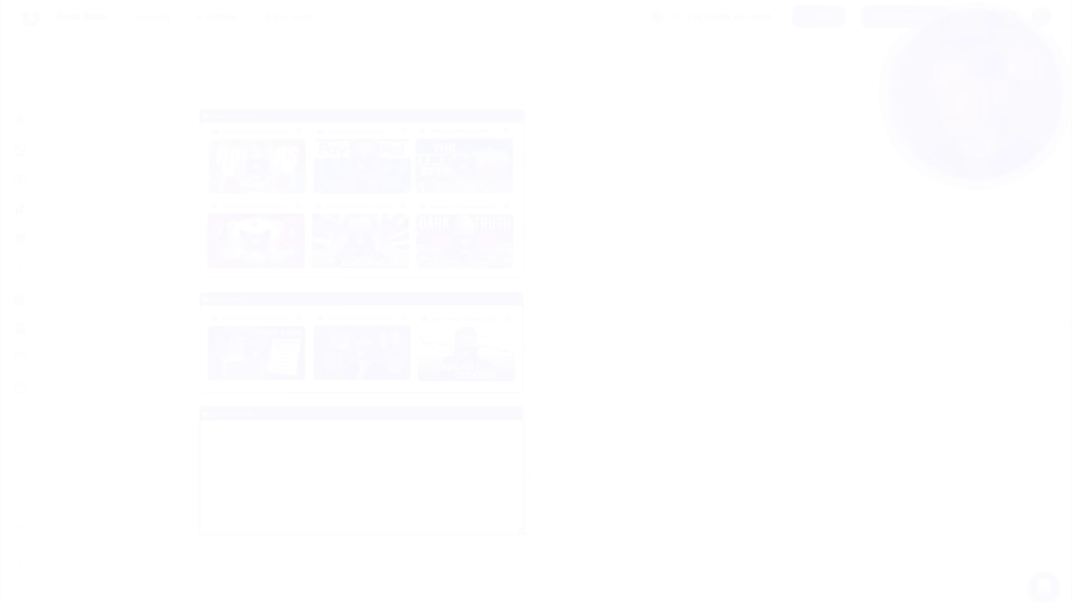
# Scroll around the Nigerian Prince Scam group holding its two videos and the article.
pyautogui.scroll(2, 329, 490)
pyautogui.scroll(-2, 328, 490)
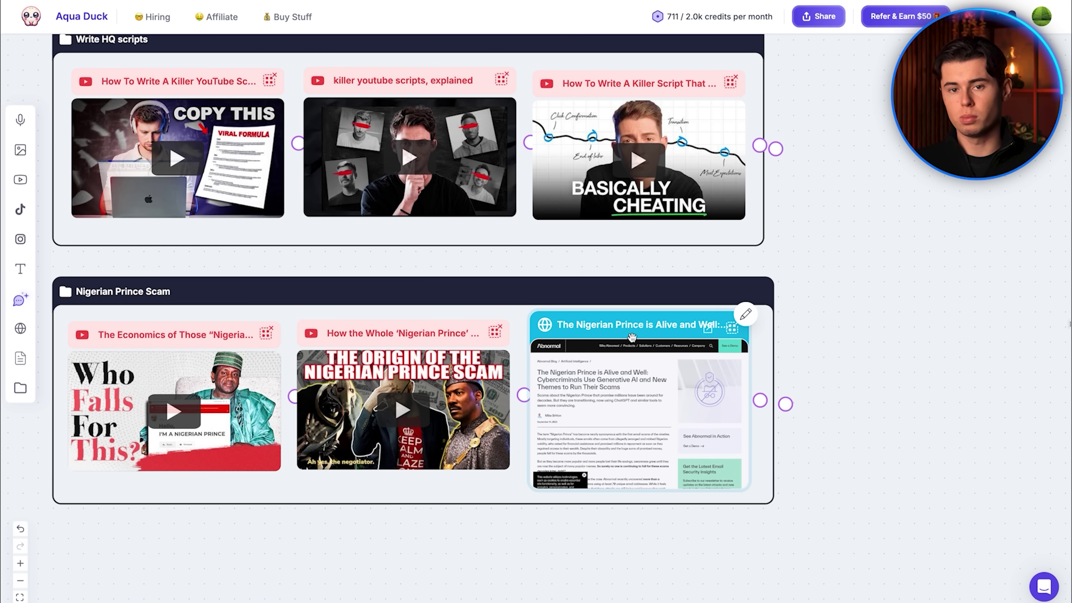
pyautogui.scroll(-5, 503, 230)
pyautogui.scroll(3, 516, 298)
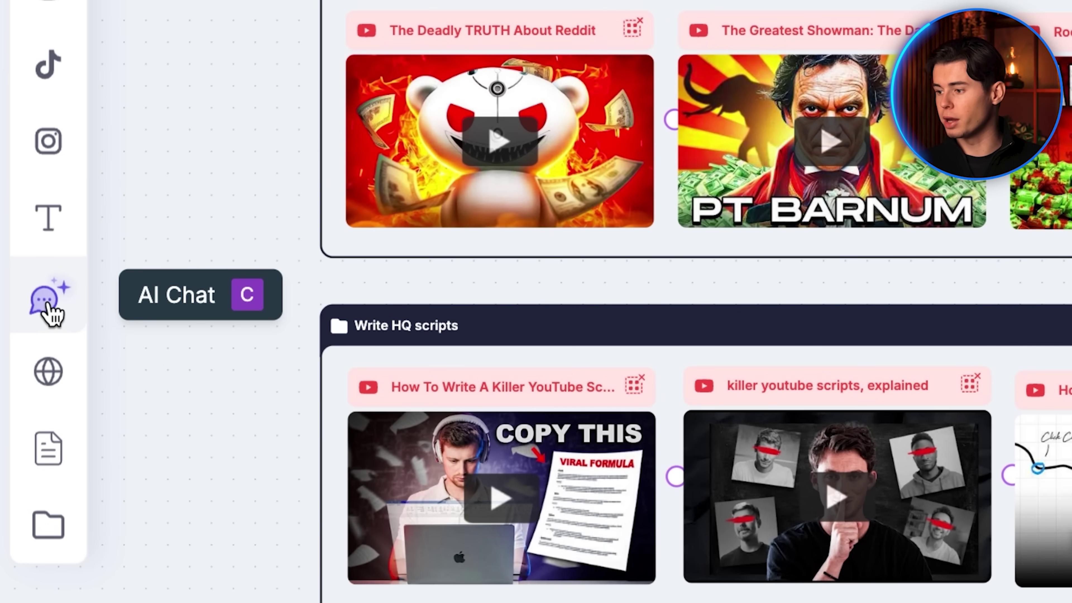
# Add an AI Assistant chat and place it to the right of the three groups.
pyautogui.click(50, 312)
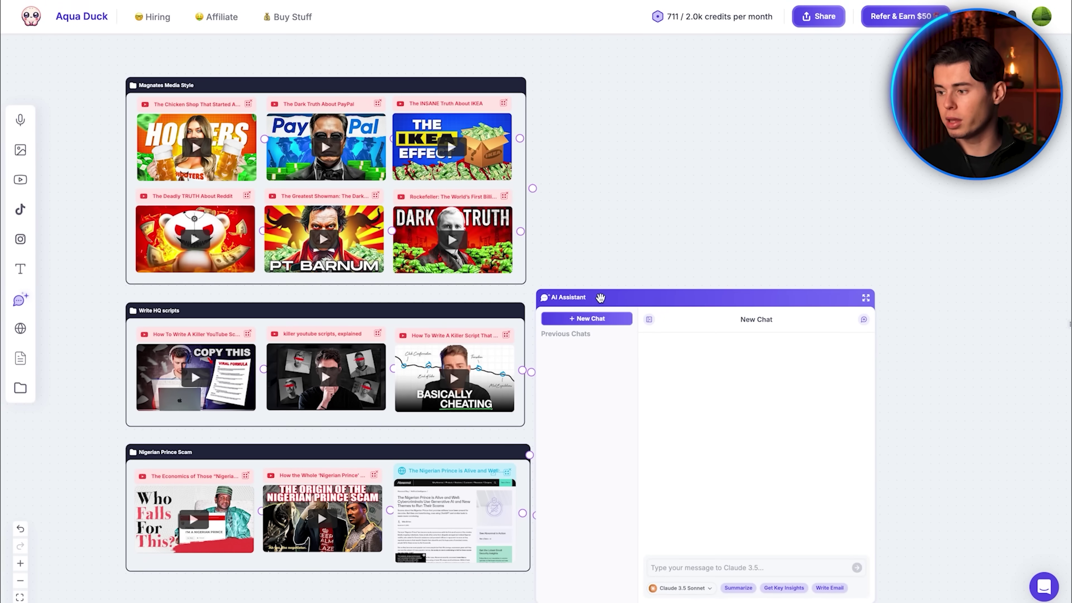
pyautogui.moveTo(603, 298); pyautogui.dragTo(684, 186)
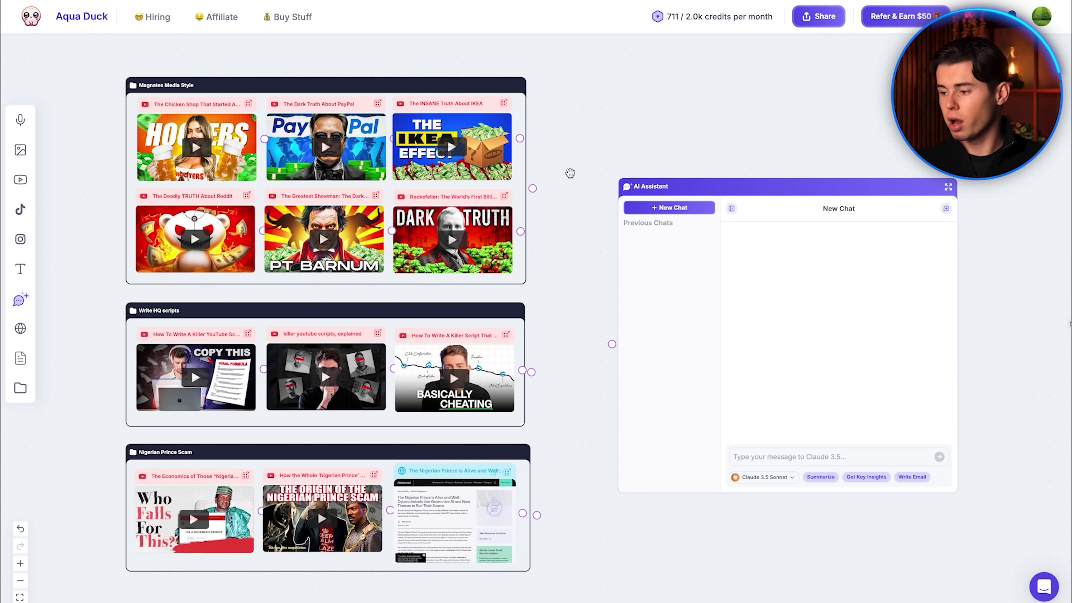
pyautogui.scroll(5, 569, 173)
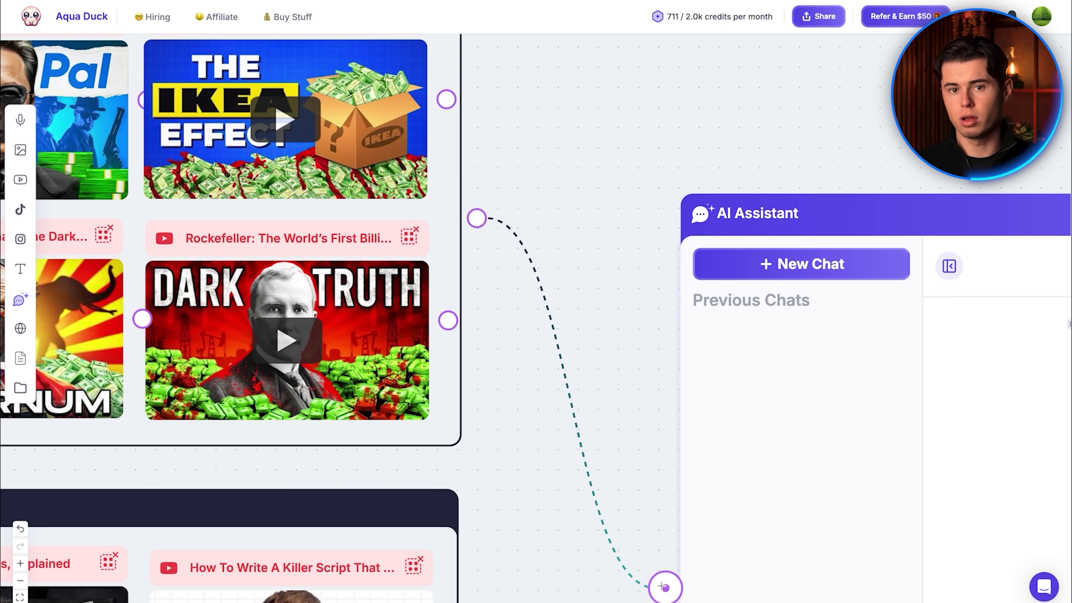
pyautogui.scroll(-7, 627, 280)
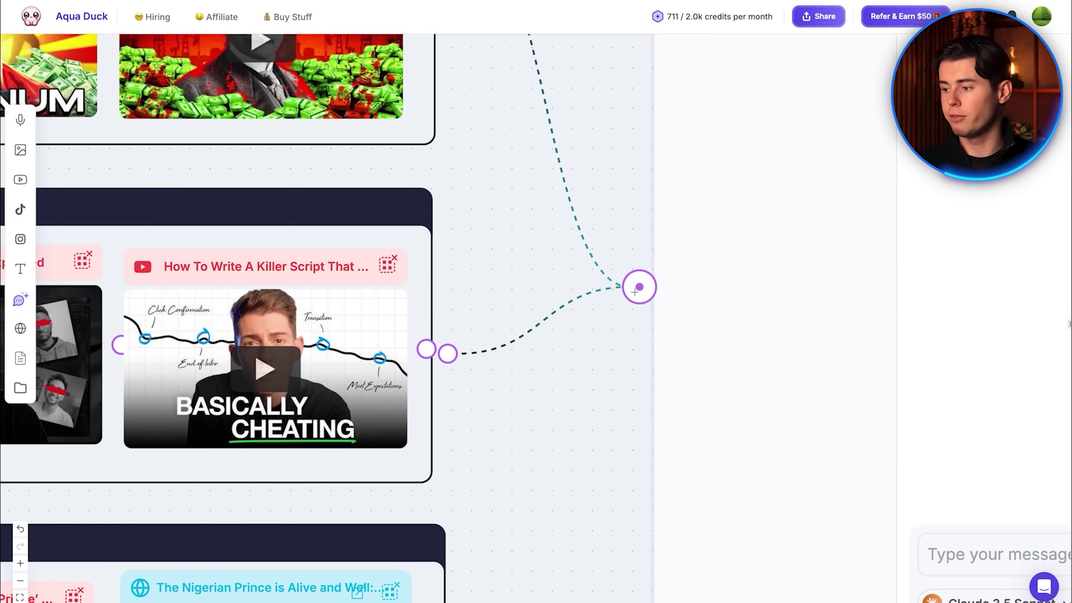
pyautogui.scroll(-5, 635, 291)
pyautogui.scroll(-2, 637, 170)
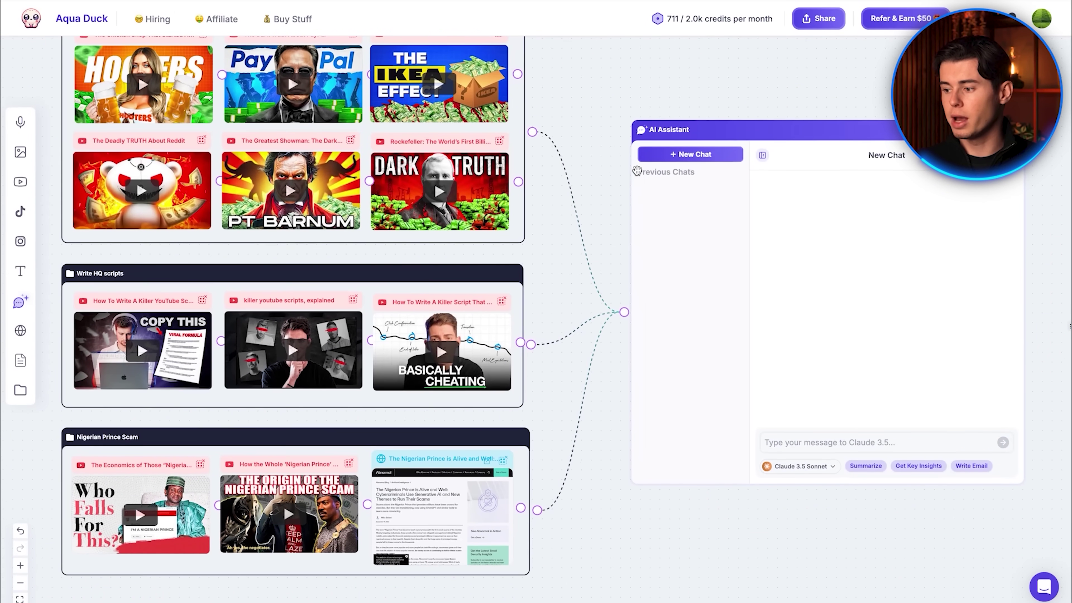
pyautogui.scroll(-3, 605, 103)
pyautogui.scroll(-2, 605, 102)
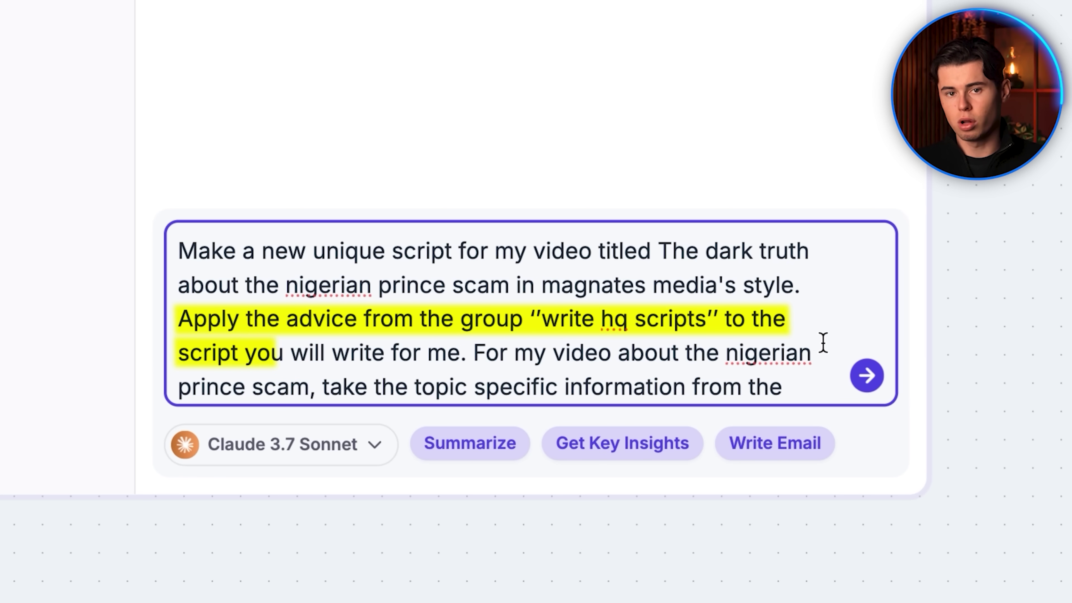
# Submit the Nigerian prince scam script request and scroll through the generated script.
pyautogui.scroll(-1, 823, 342)
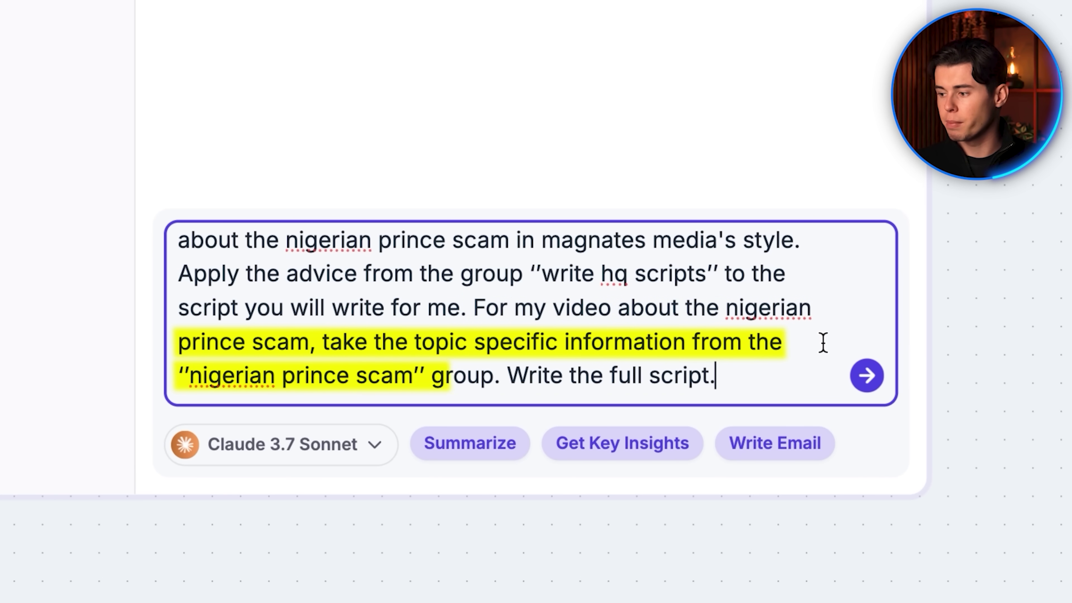
pyautogui.click(868, 377)
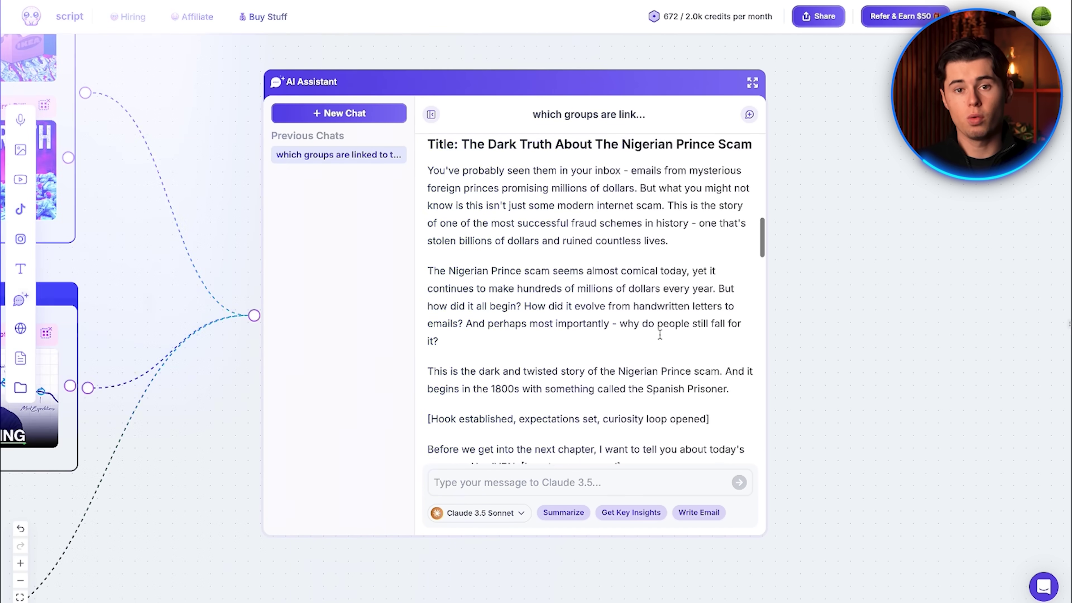
pyautogui.scroll(-20, 706, 337)
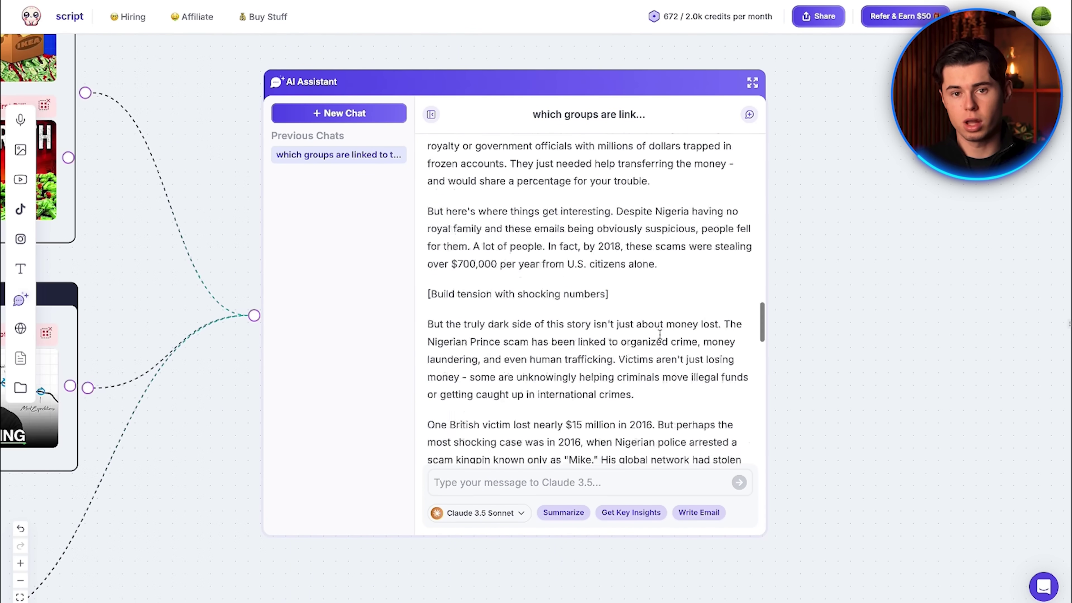
pyautogui.scroll(1, 713, 339)
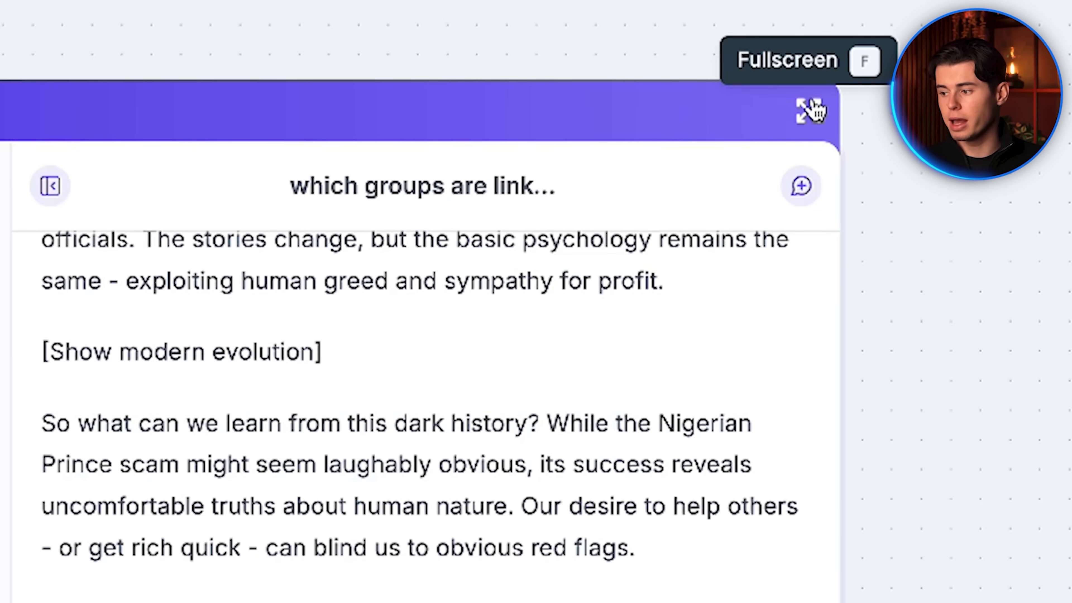
pyautogui.click(808, 112)
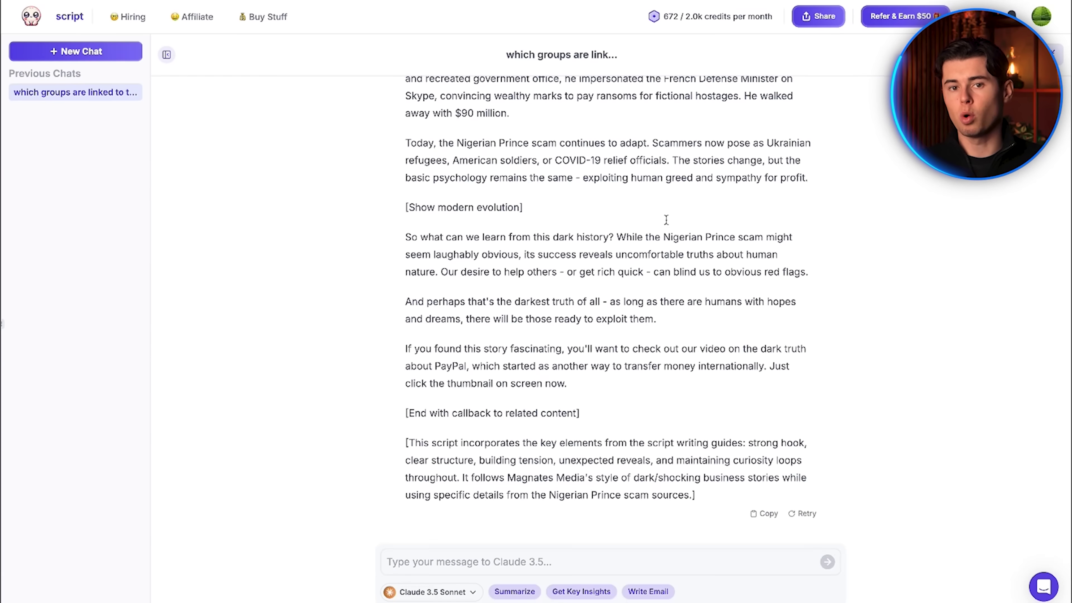
pyautogui.scroll(15, 679, 196)
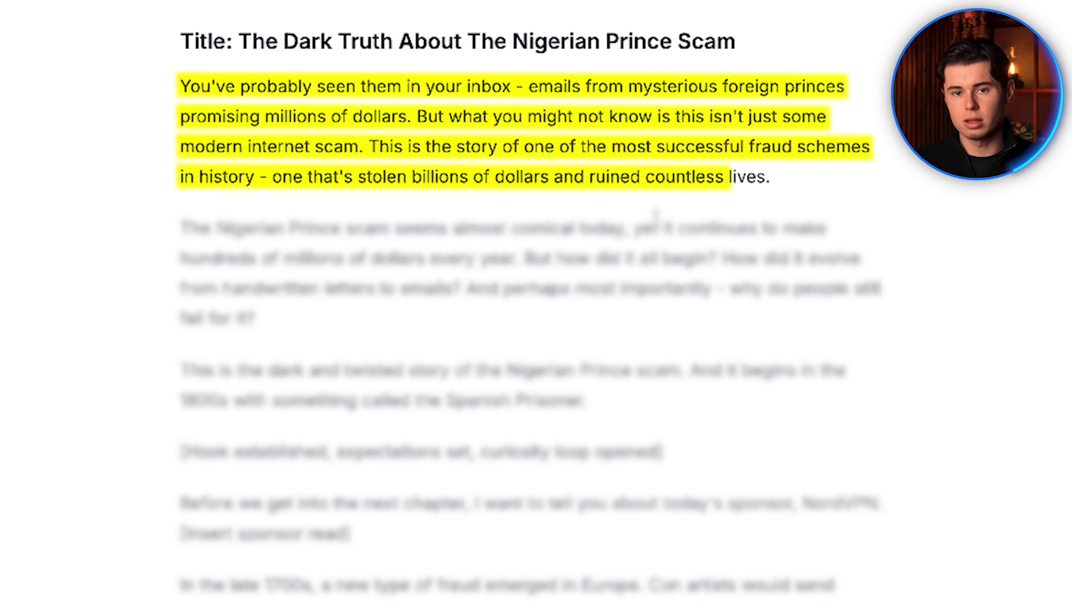
pyautogui.moveTo(153, 86); pyautogui.dragTo(751, 164)
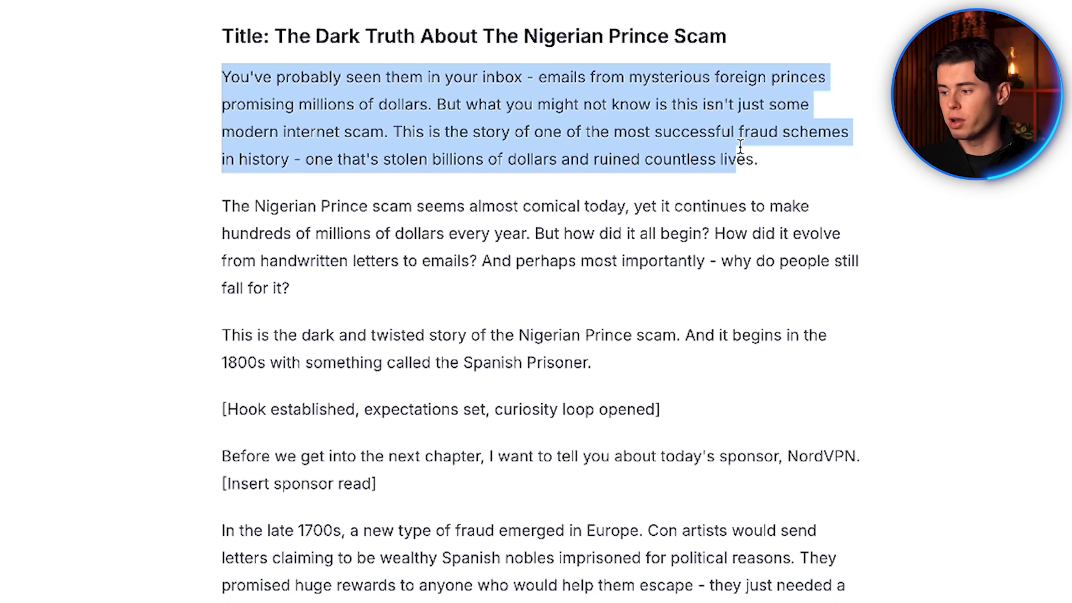
pyautogui.click(793, 187)
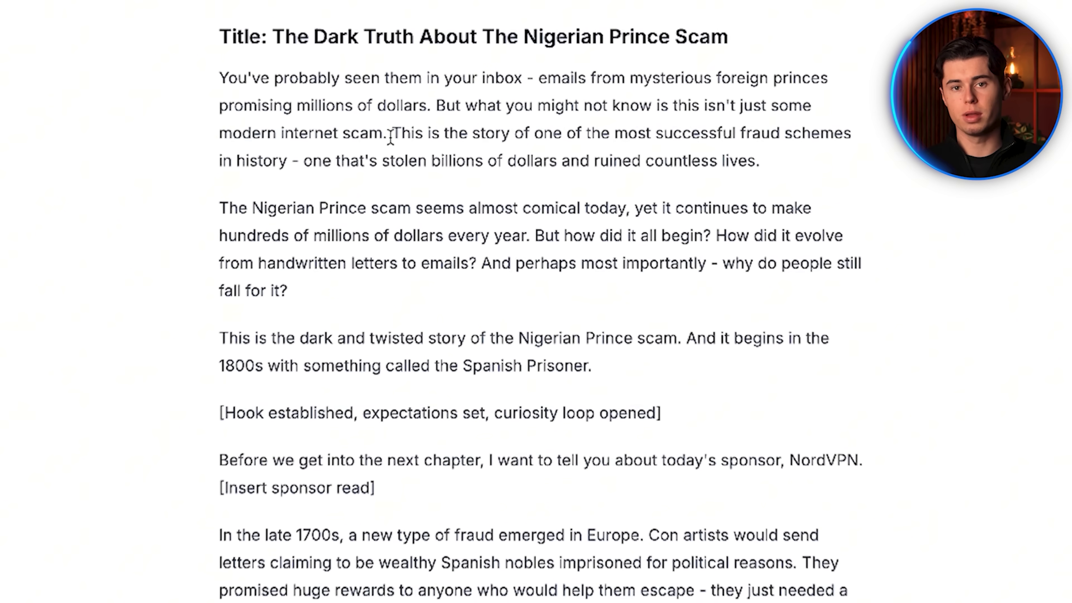
pyautogui.moveTo(393, 132); pyautogui.dragTo(749, 160)
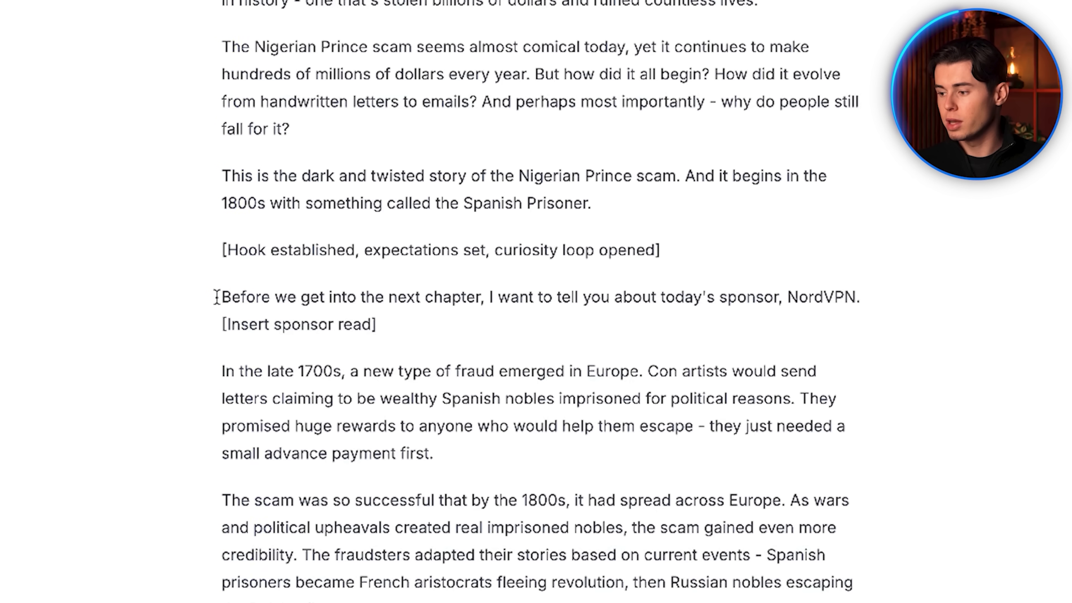
pyautogui.moveTo(218, 294); pyautogui.dragTo(457, 337)
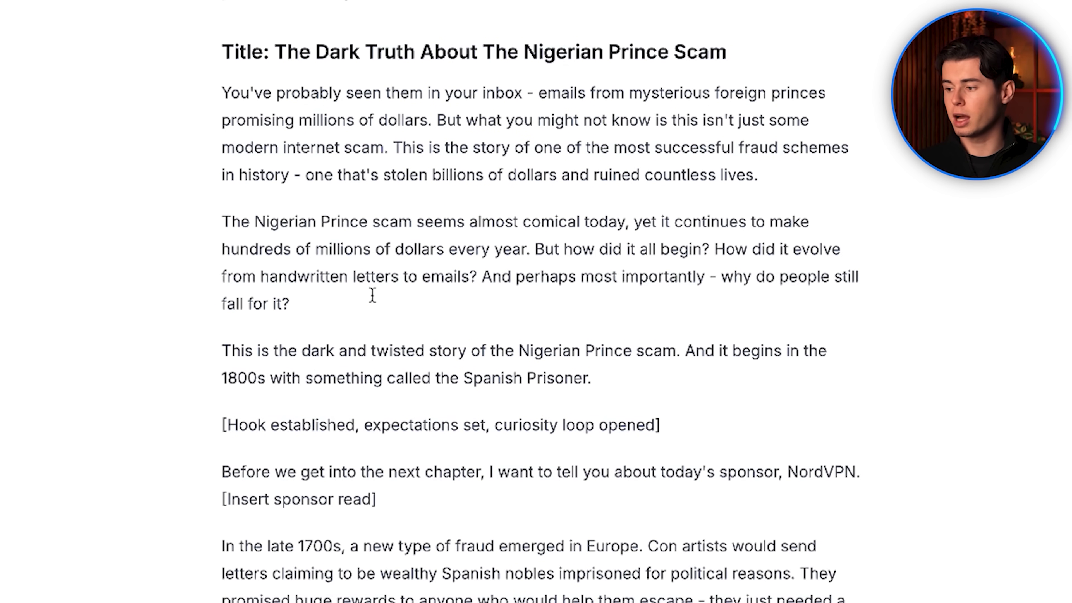
# Scroll through the script's history, from late-1700s Spanish-noble letters to 1980s–90s email fraud.
pyautogui.scroll(-10, 372, 295)
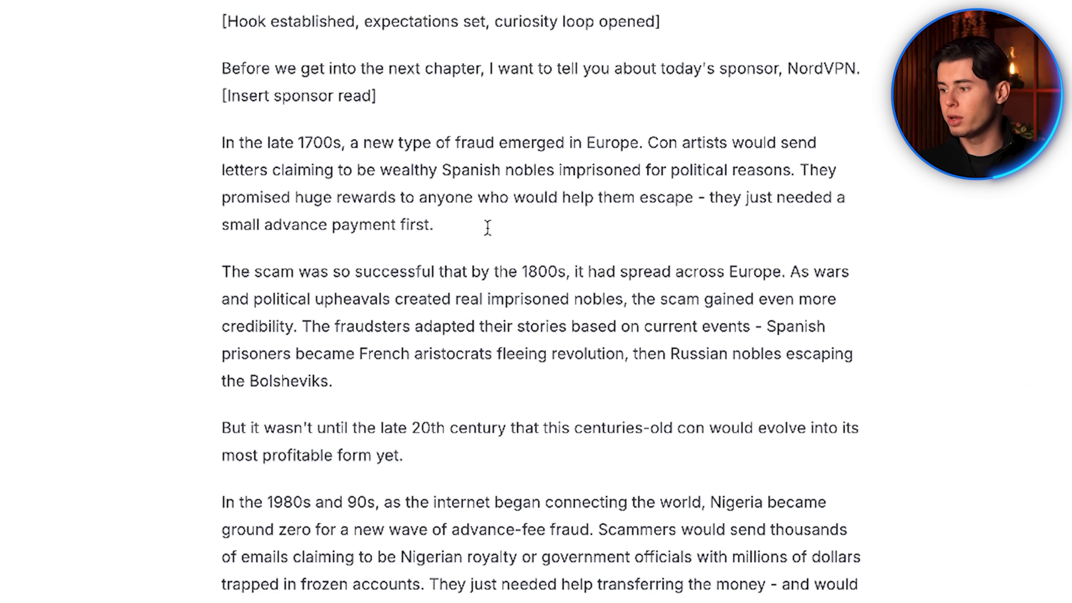
pyautogui.scroll(-2, 488, 228)
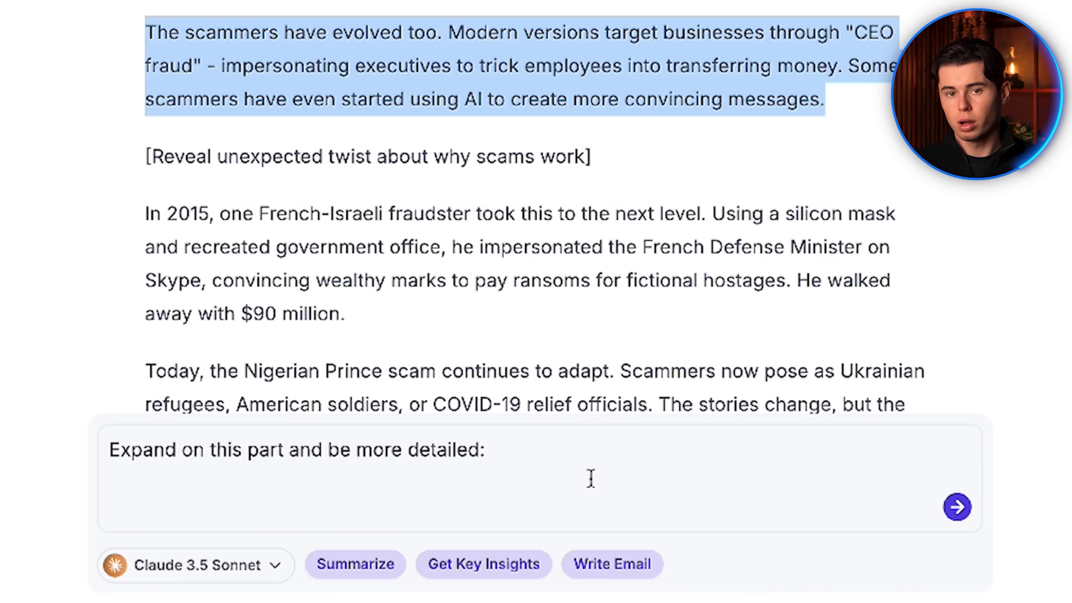
# Paste the copied paragraph after 'detailed:', send it, and review the expanded voice-cloning section.
pyautogui.click(552, 450)
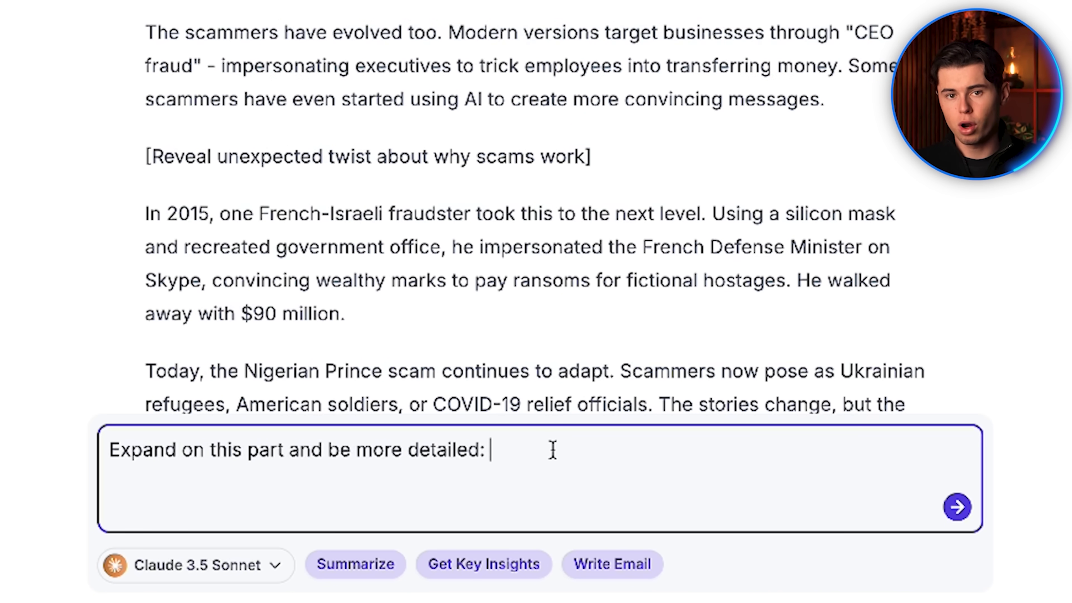
pyautogui.write('The scammers have evolved too. Modern versions target businesses through "CEO fraud" - impersonating executives to trick employees into transferring money. Some scammers have even started using AI to create more convincing messages.')
pyautogui.press('Return')
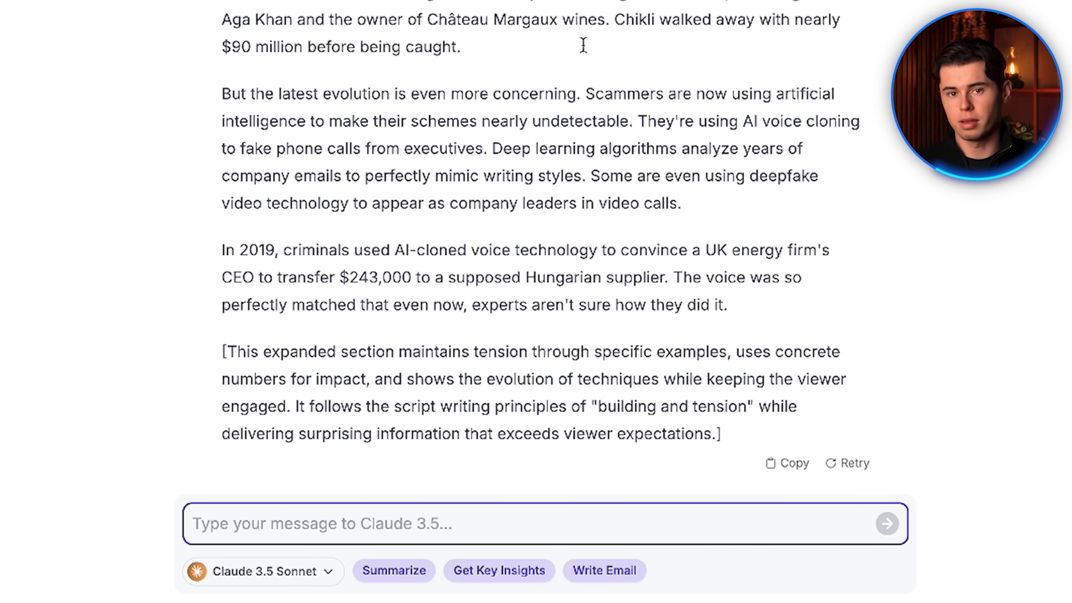
pyautogui.scroll(20, 583, 45)
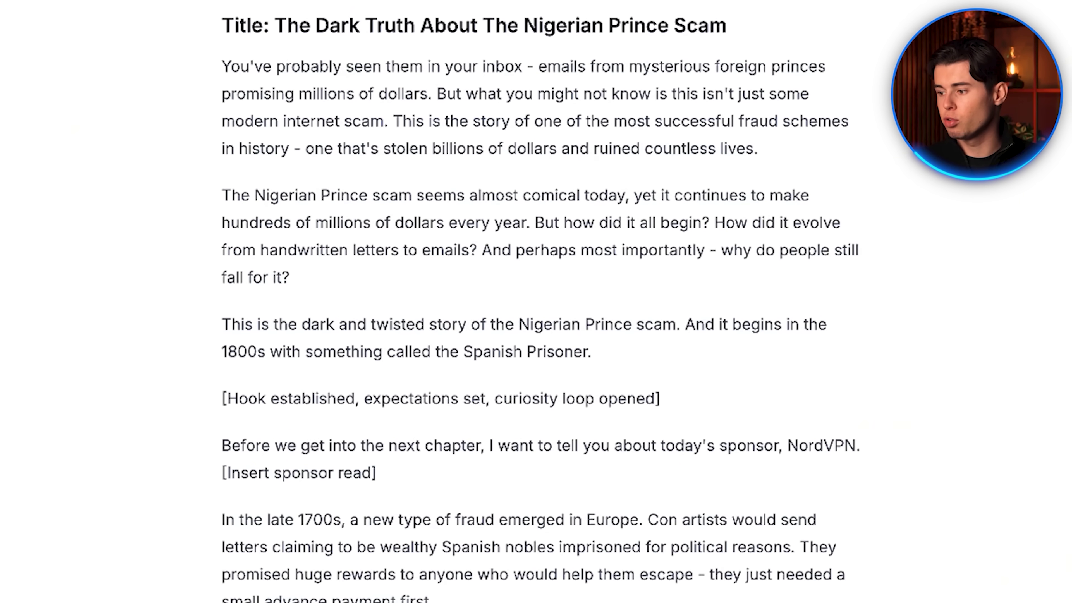
pyautogui.scroll(-20, 333, 344)
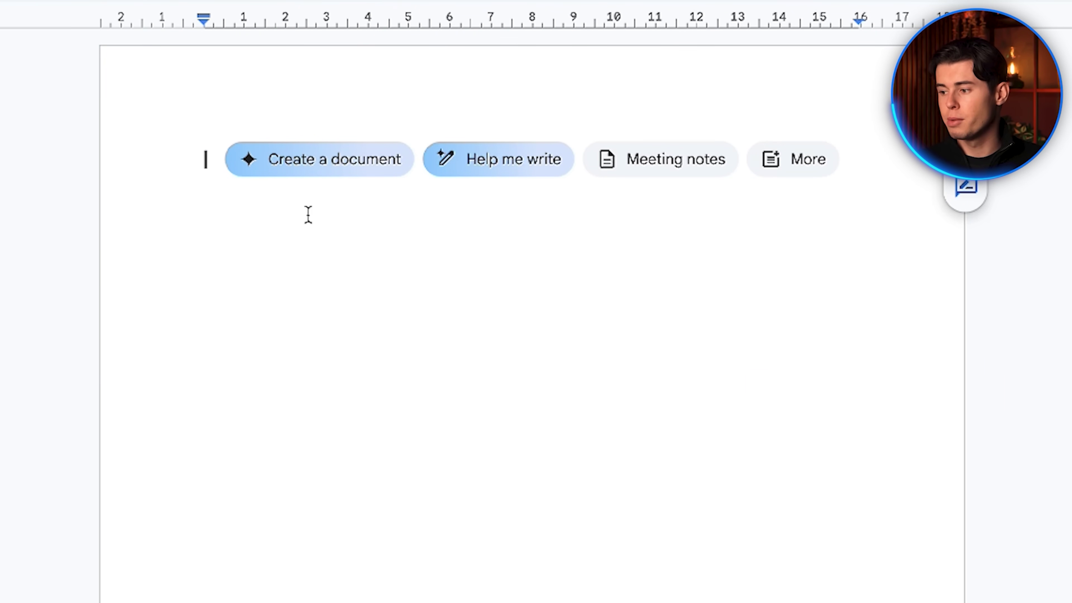
# Paste the full script 'The Dark Truth About The Nigerian Prince Scam' into the Google Doc.
pyautogui.hotkey('ctrl', 'v')
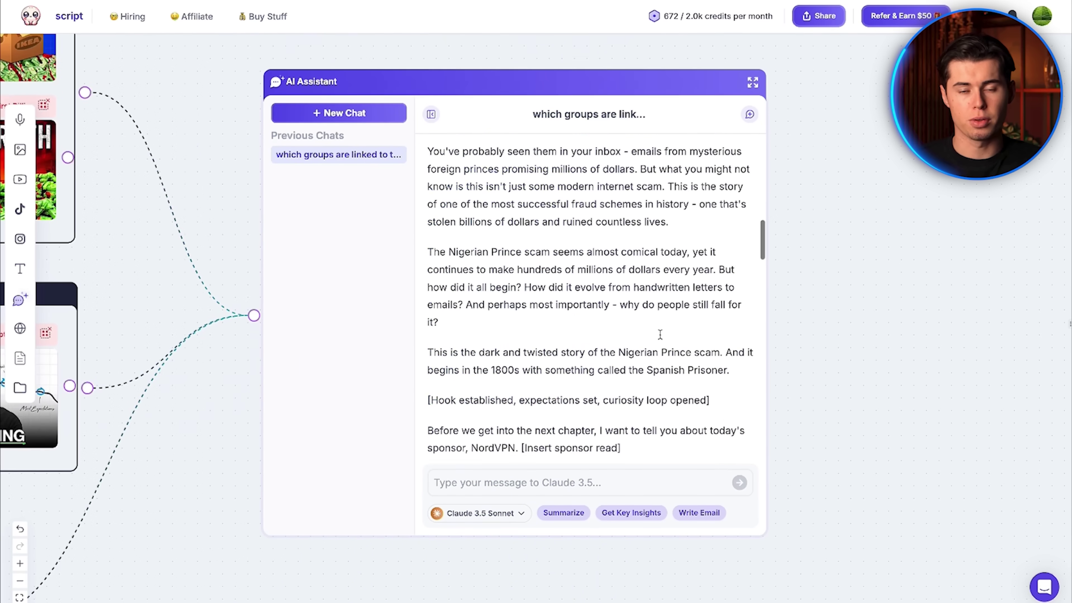
pyautogui.scroll(-15, 666, 335)
pyautogui.scroll(3, 666, 335)
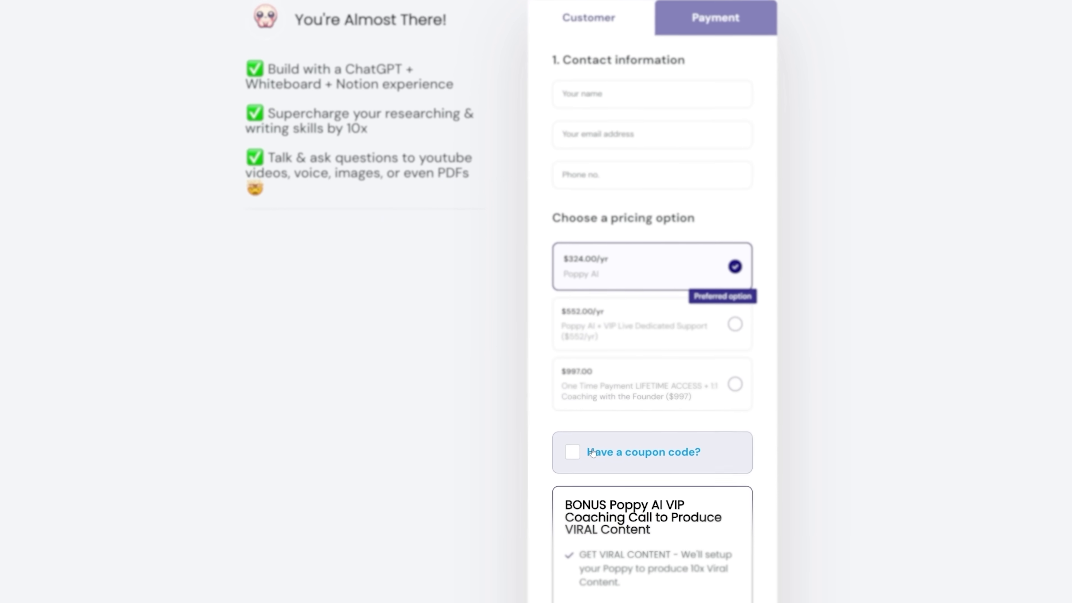
# Tick 'Have a coupon code?' and enter a coupon code in the Coupon code field.
pyautogui.click(592, 453)
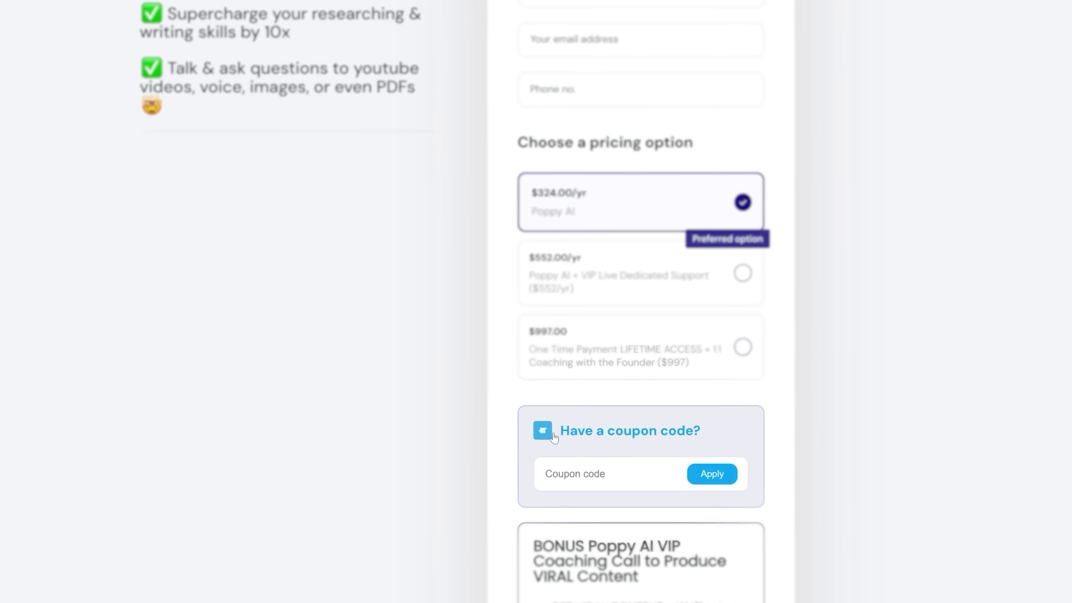
pyautogui.click(629, 488)
pyautogui.write('YVH')
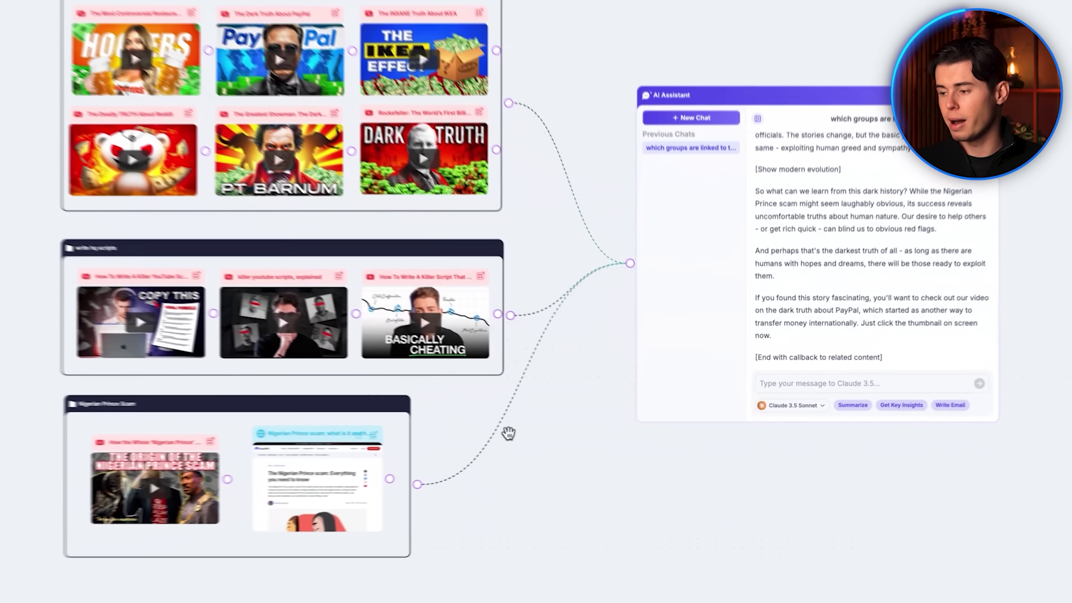
# Unlink the Nigerian Prince Scam group, move it aside, and rename a new group under write hq scripts.
pyautogui.moveTo(593, 404)
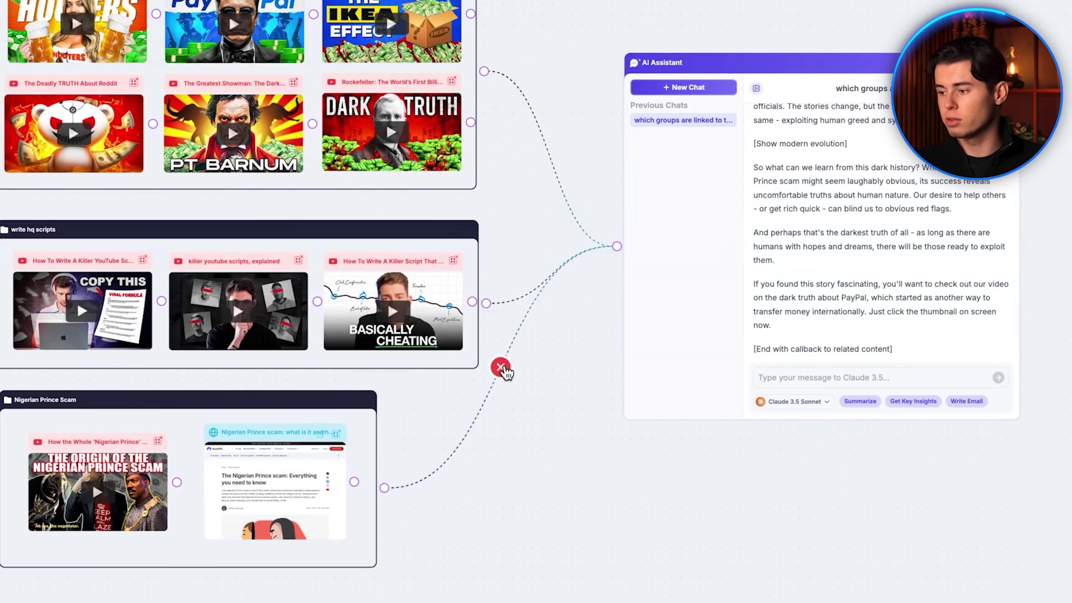
pyautogui.click(500, 367)
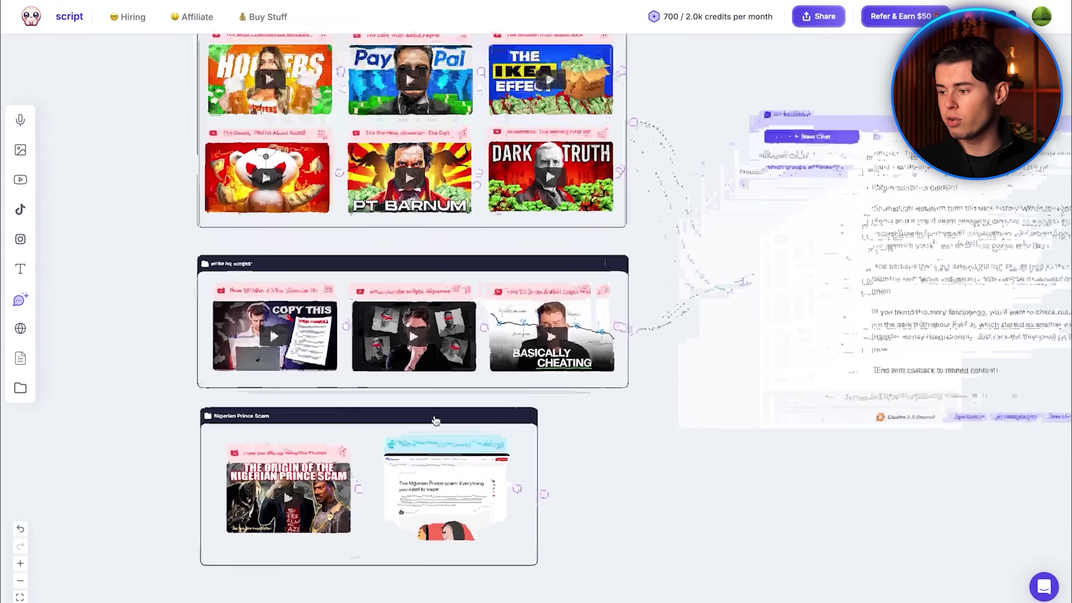
pyautogui.moveTo(432, 412); pyautogui.dragTo(93, 140)
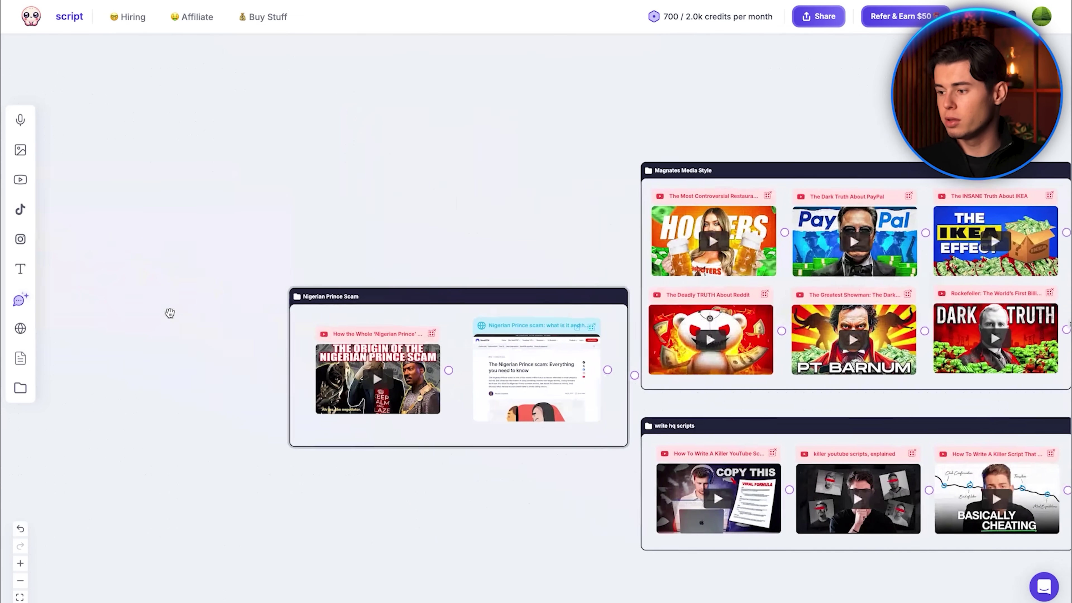
pyautogui.moveTo(304, 281); pyautogui.dragTo(127, 81)
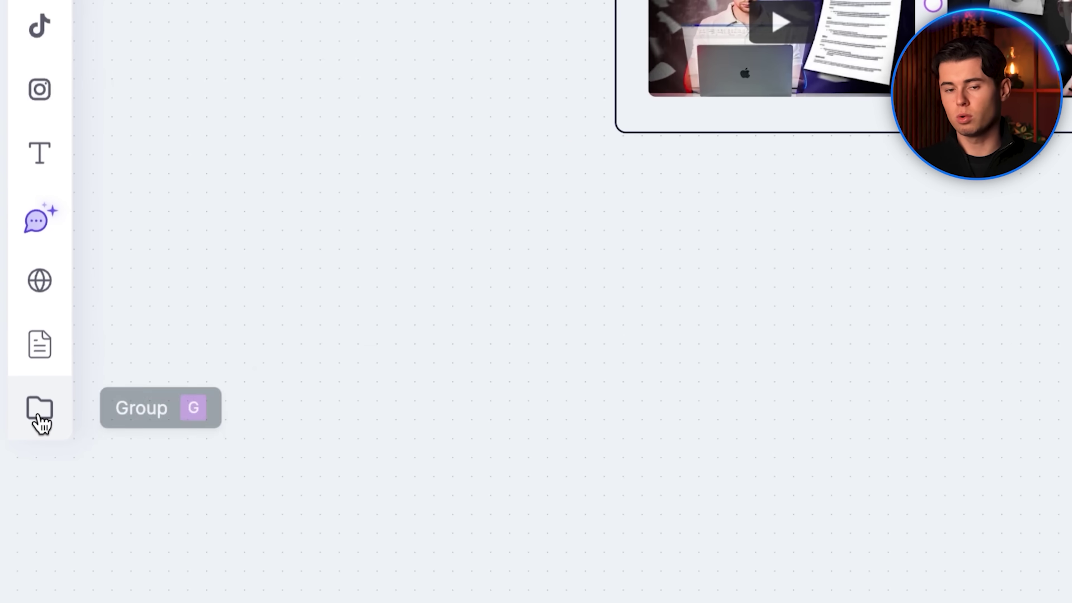
pyautogui.moveTo(1063, 238); pyautogui.dragTo(620, 206)
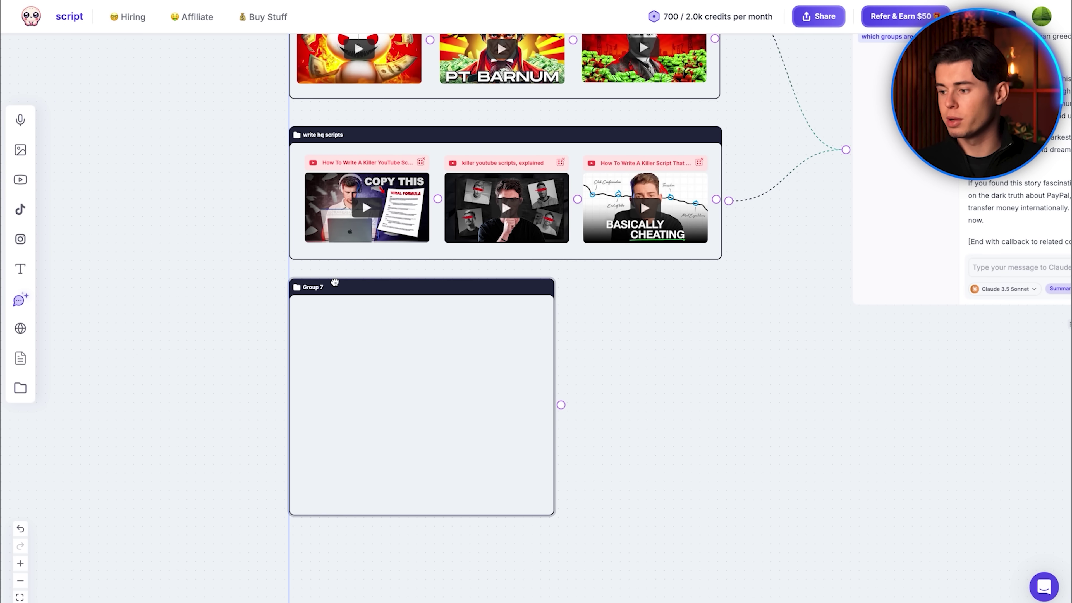
pyautogui.doubleClick(310, 288)
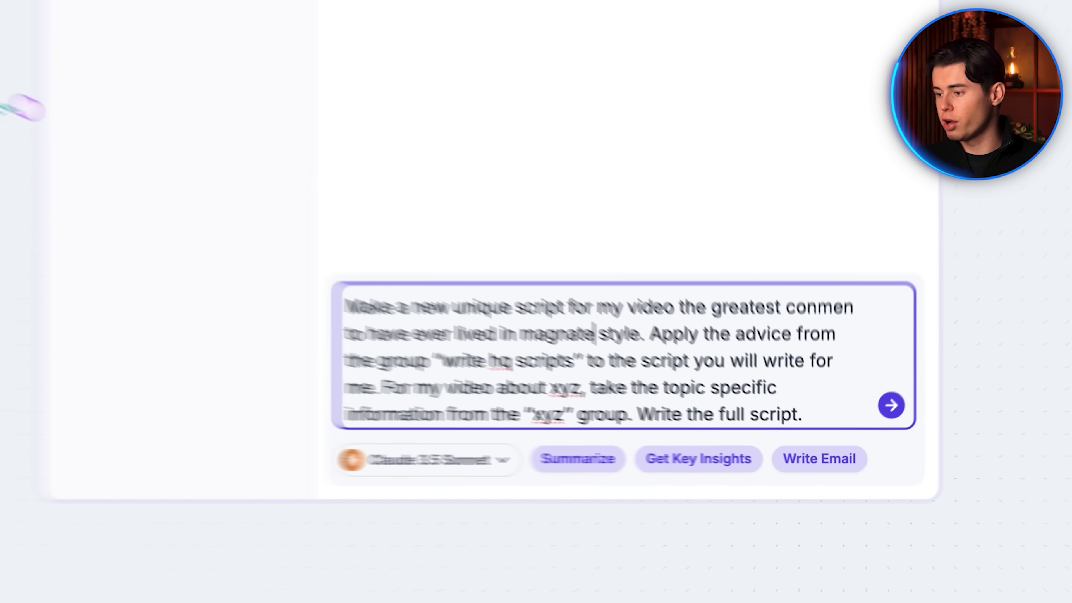
# Edit the prompt to ask for a magnate media-style script about Frank Abagnale and send it.
pyautogui.write("media's")
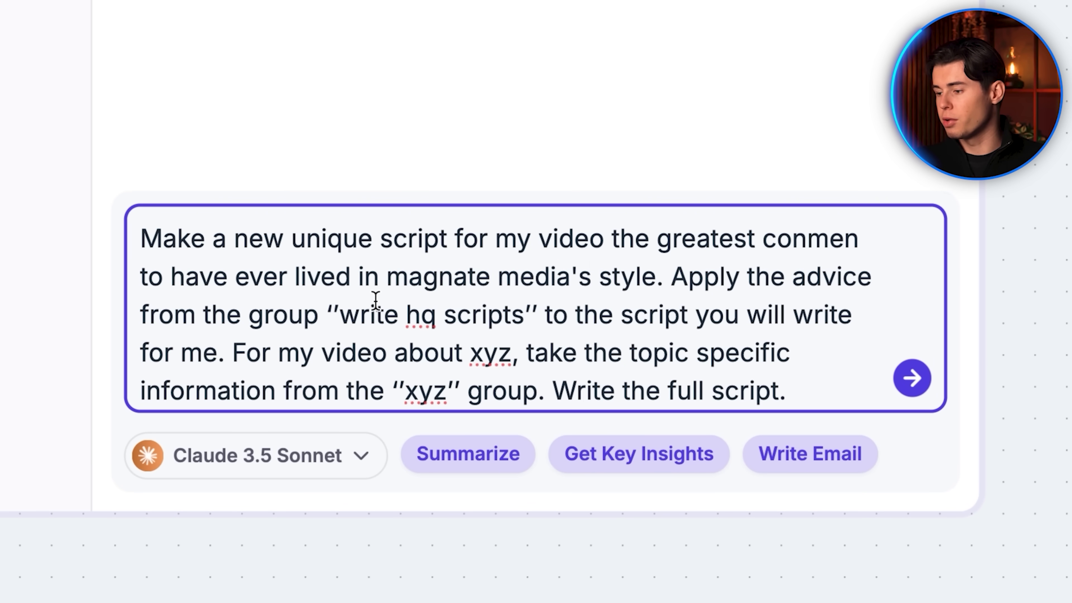
pyautogui.scroll(-1, 375, 299)
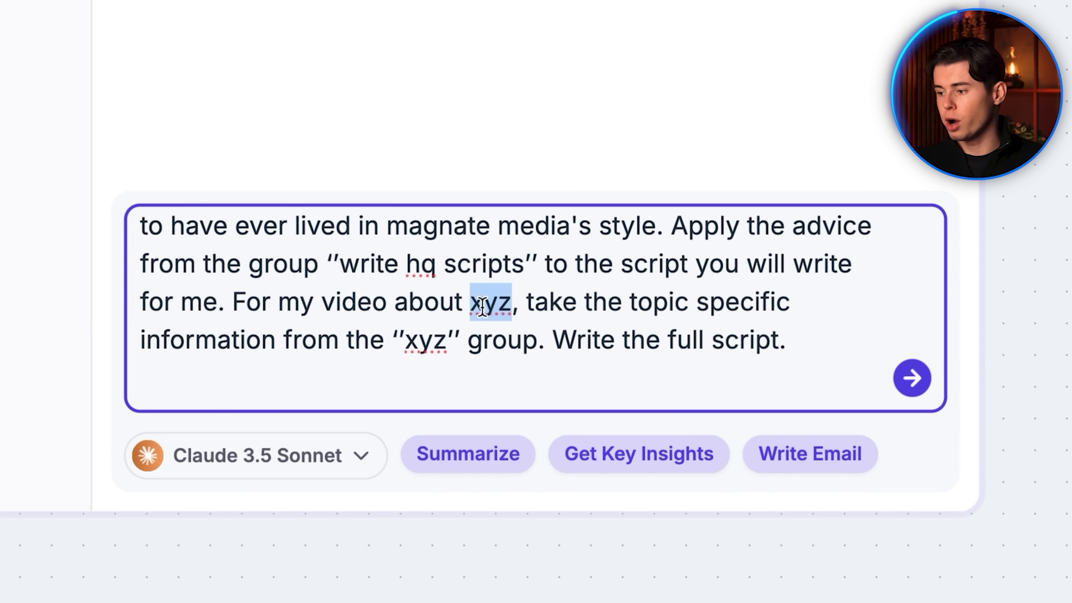
pyautogui.write('abag')
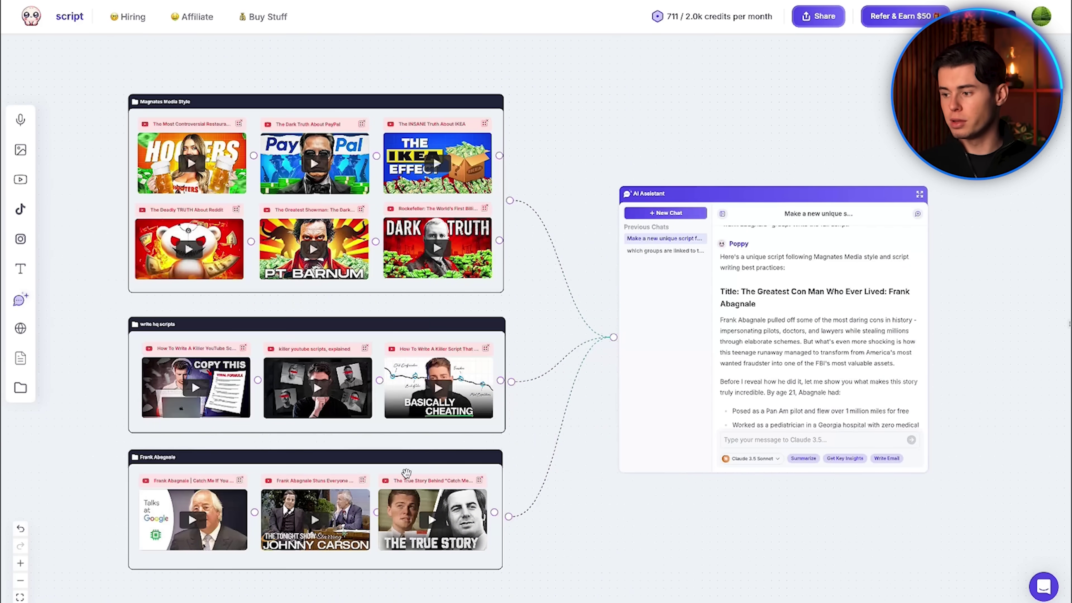
pyautogui.hscroll(-15, 302, 450)
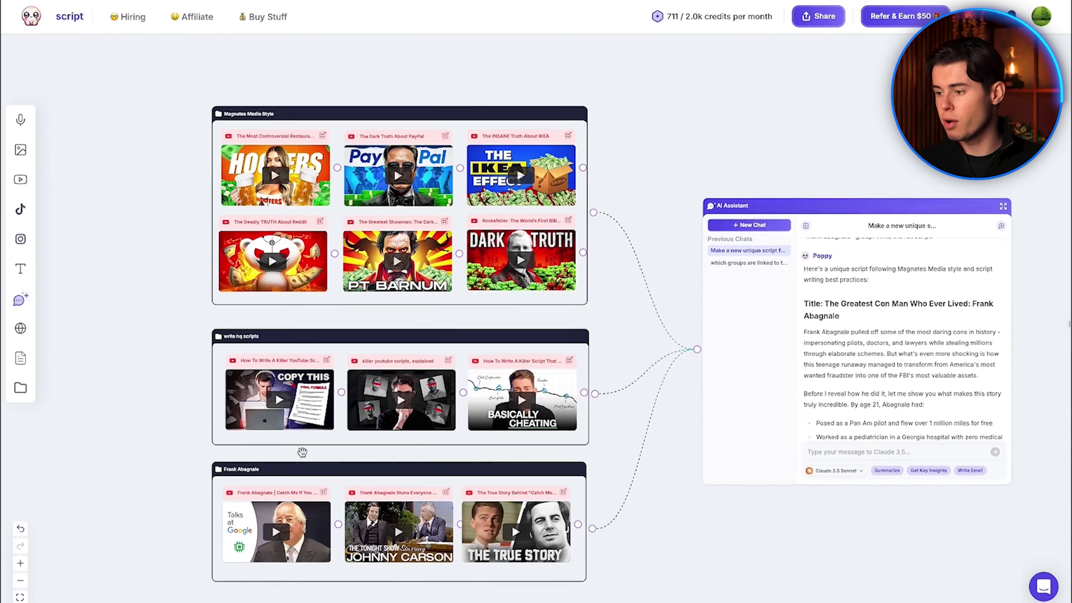